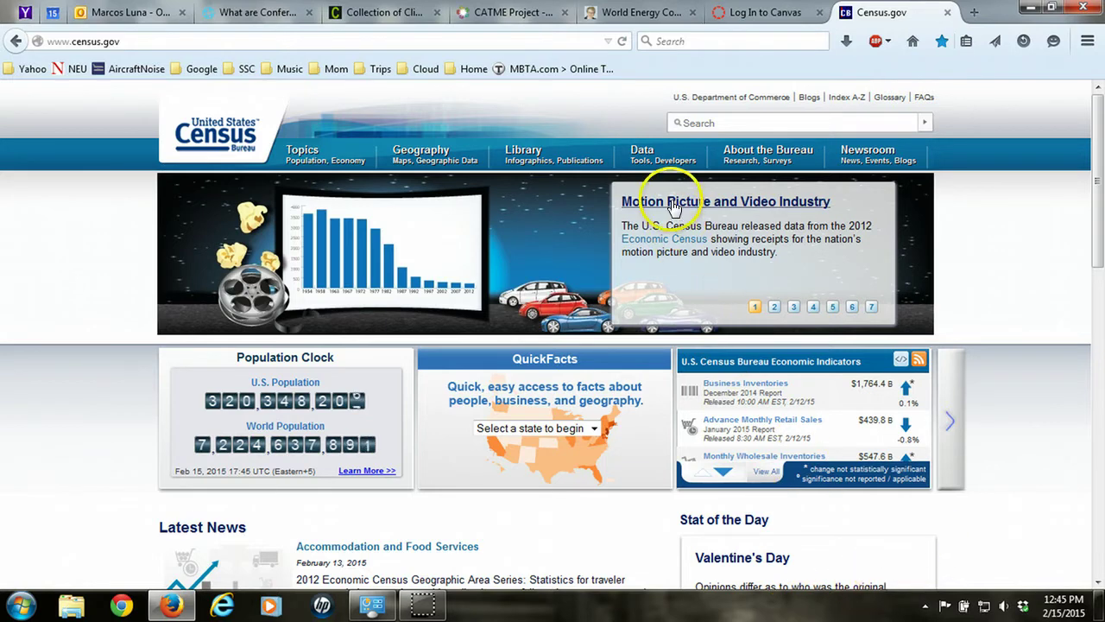
# Step: Open American FactFinder from the Census.gov Data Tools and Apps menu
pyautogui.moveTo(667, 164)
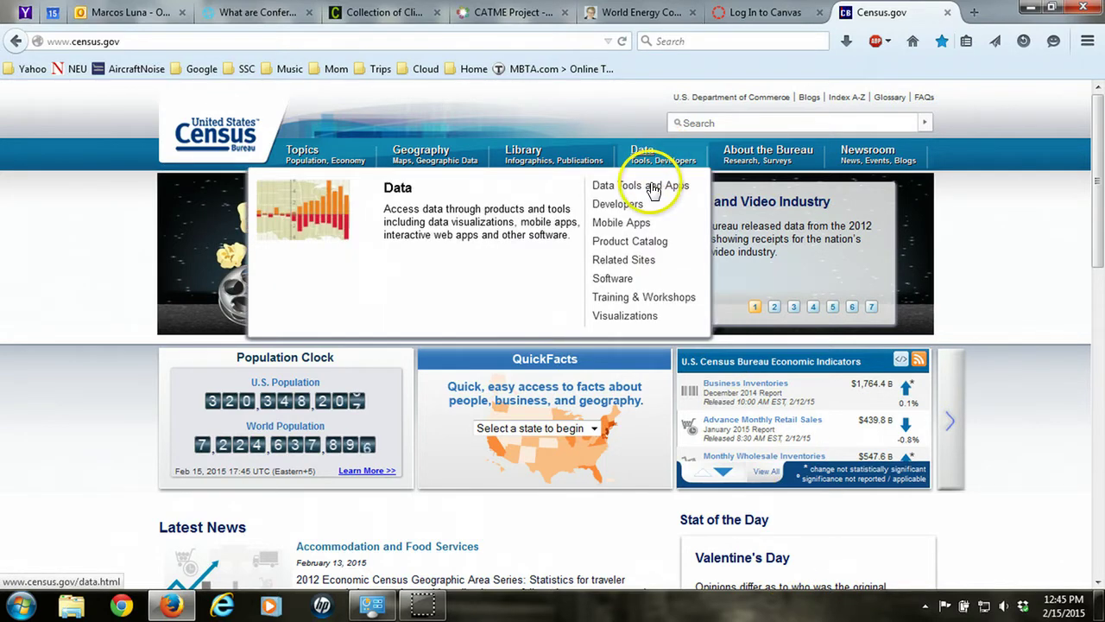
pyautogui.moveTo(653, 190)
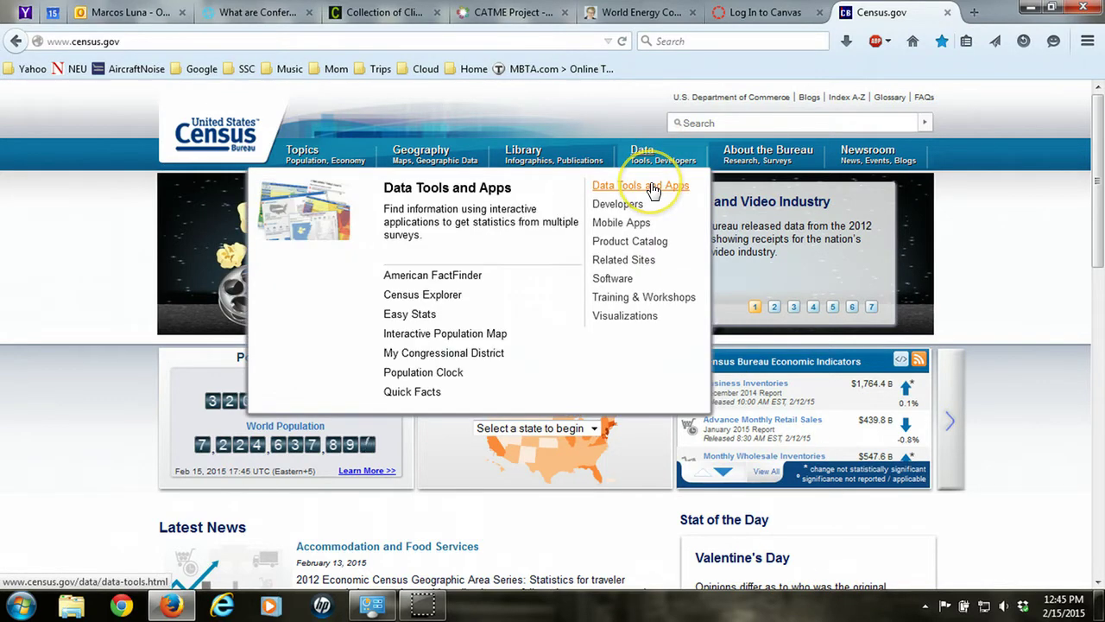
pyautogui.click(463, 276)
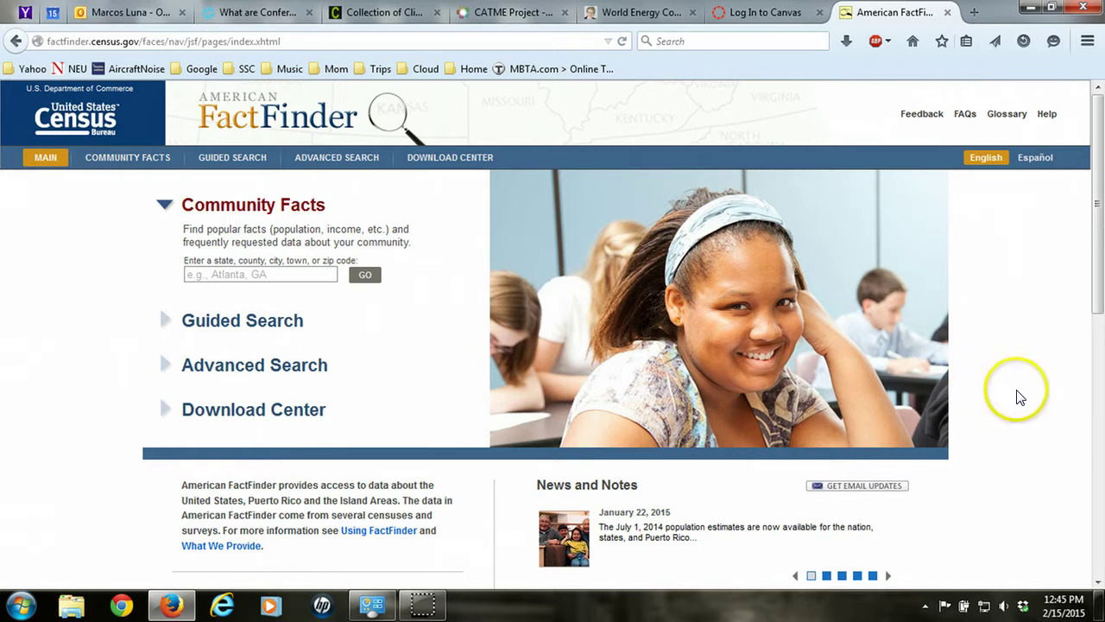
# Step: Start the Download Center with 'I know the dataset or table(s)' and move to the Dataset step
pyautogui.click(464, 165)
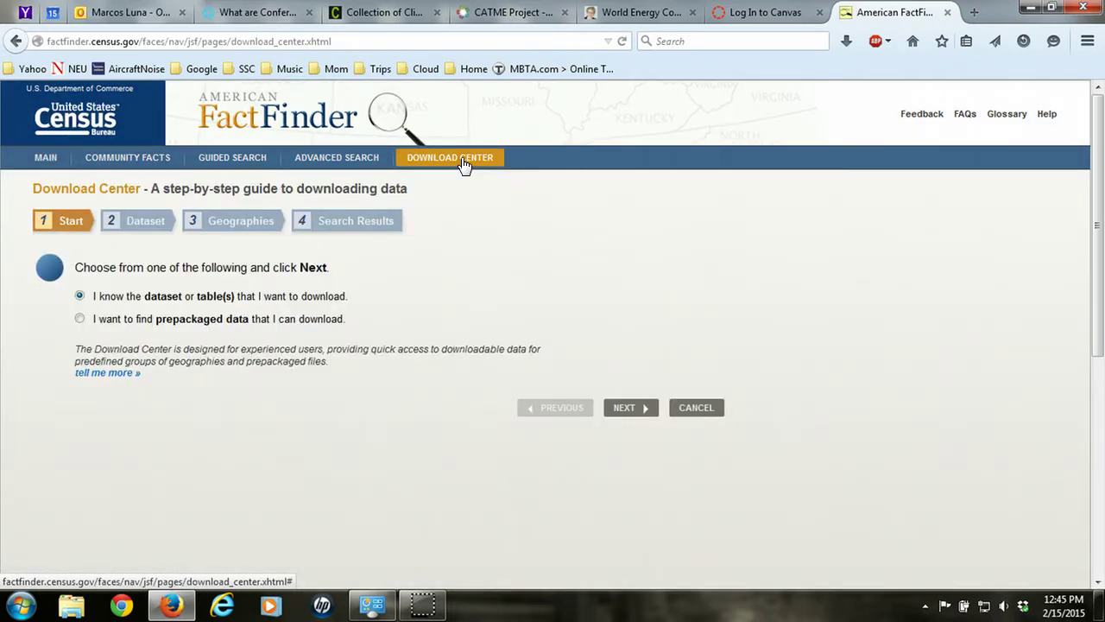
pyautogui.click(328, 454)
pyautogui.click(630, 412)
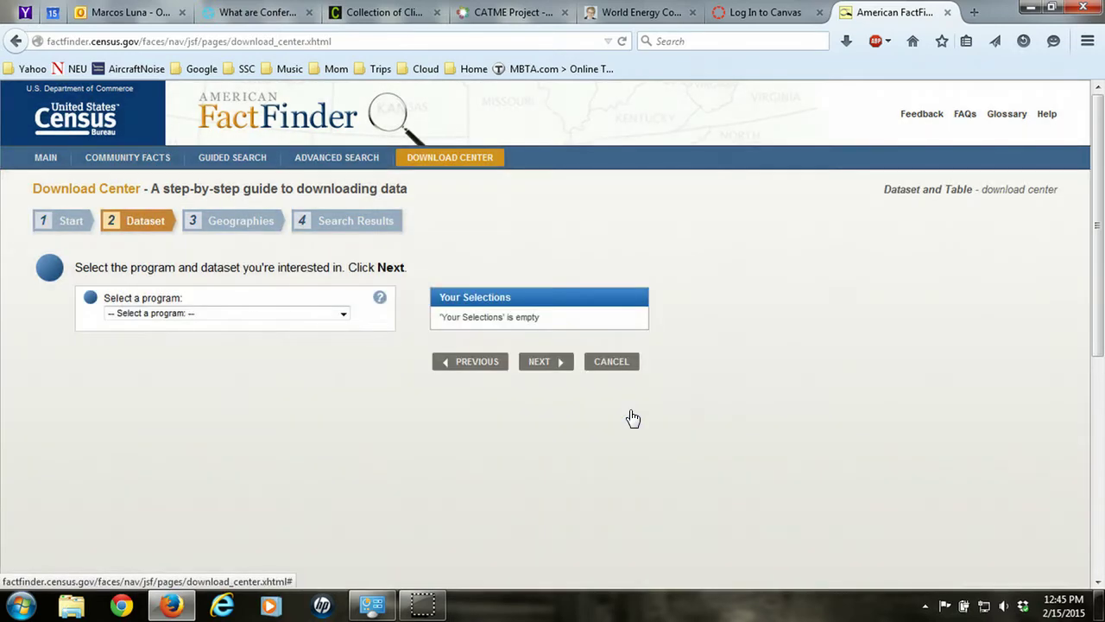
# Step: Add the American Community Survey 2013 ACS 5-year estimates dataset to Your Selections
pyautogui.click(410, 437)
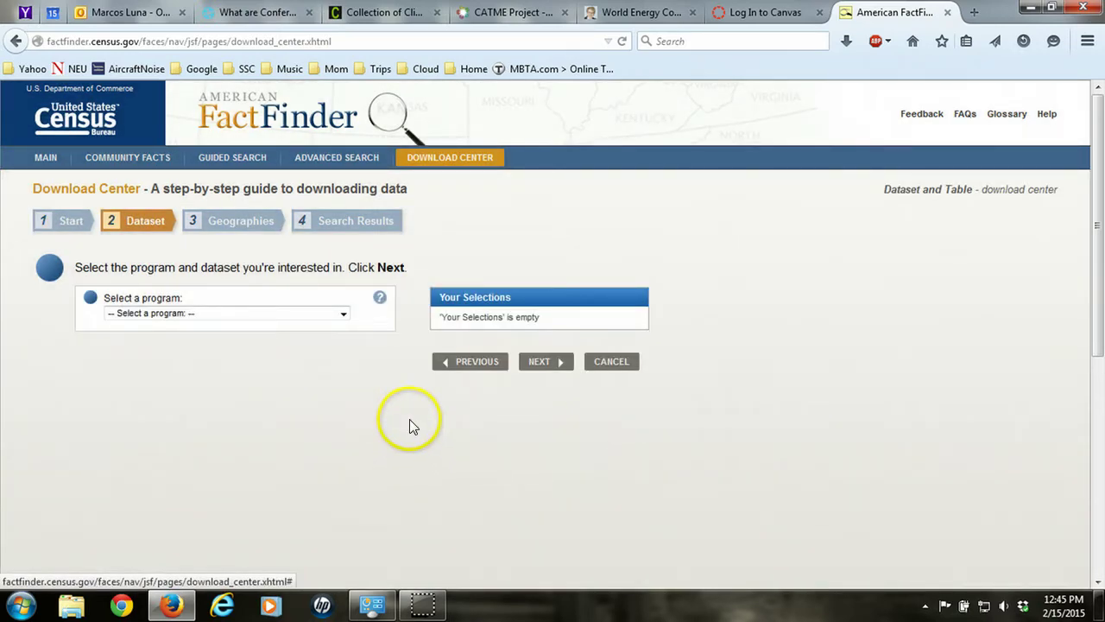
pyautogui.click(343, 315)
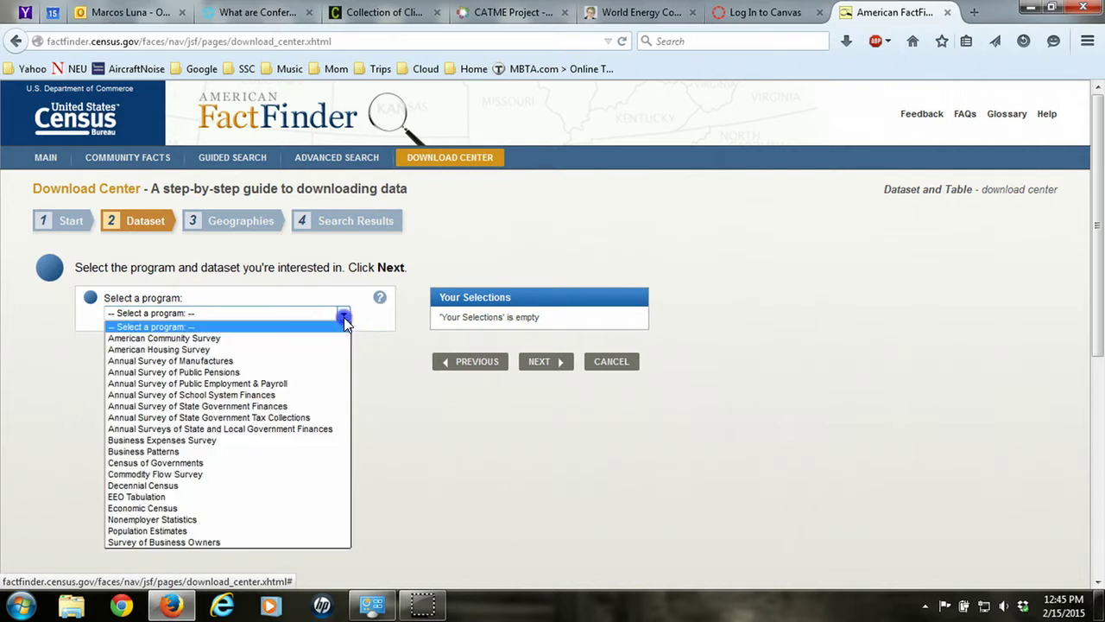
pyautogui.click(191, 339)
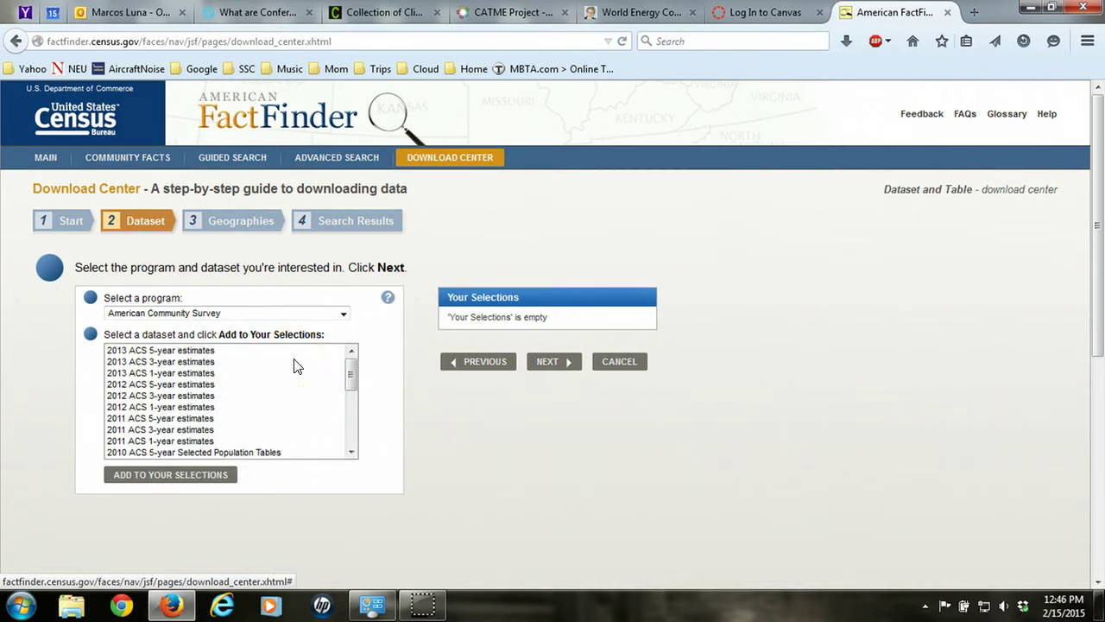
pyautogui.click(205, 351)
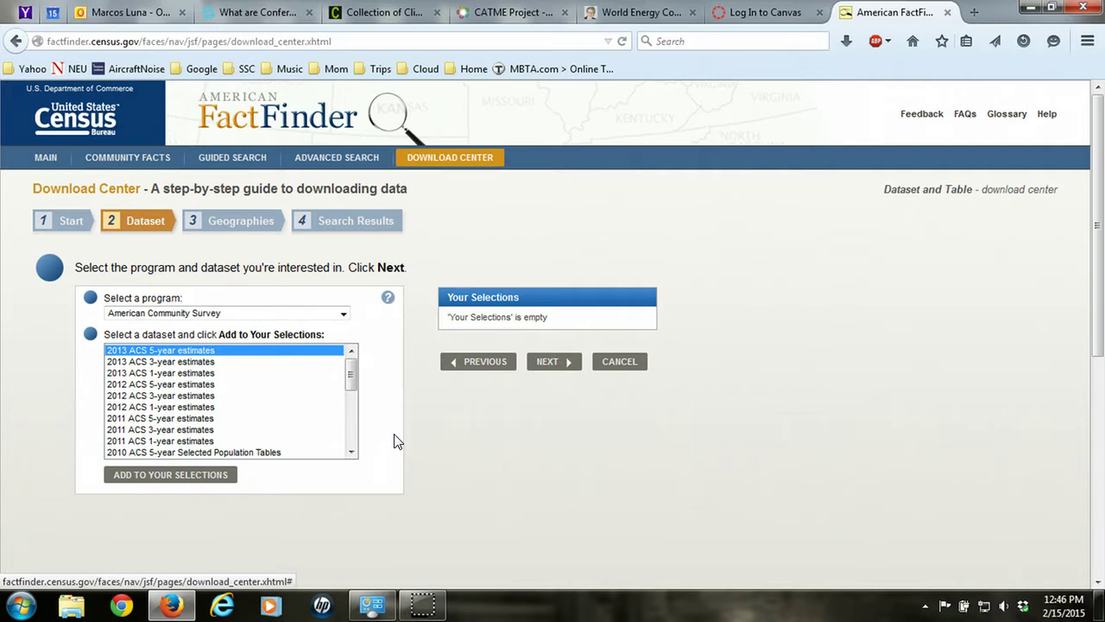
pyautogui.click(171, 475)
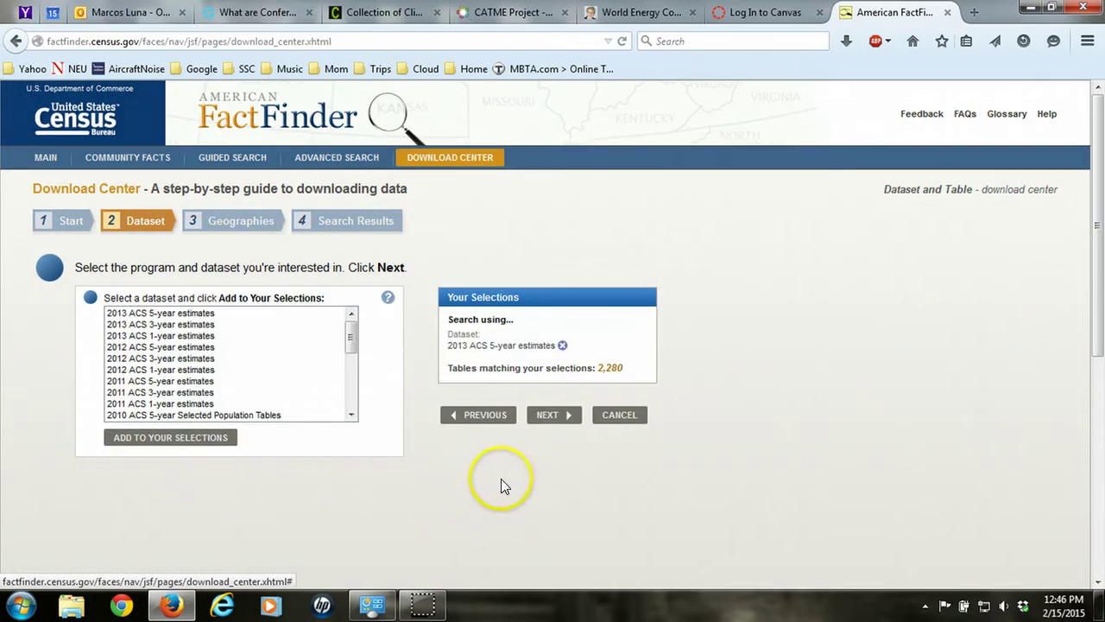
# Step: Choose Block Group geography in Massachusetts and add All Block Groups within Massachusetts
pyautogui.click(551, 418)
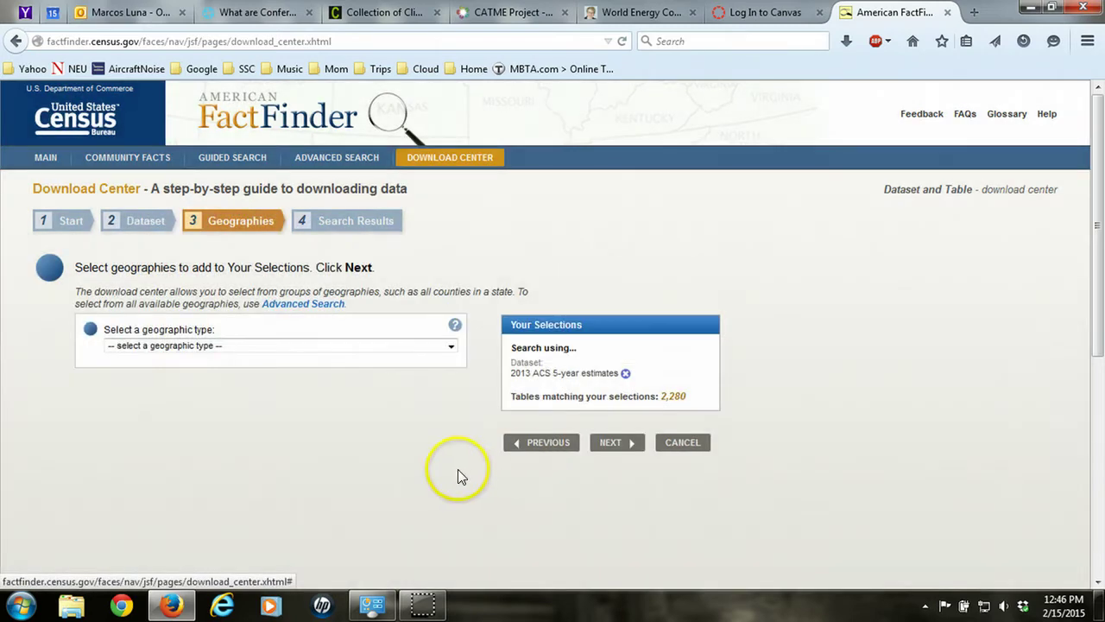
pyautogui.click(451, 348)
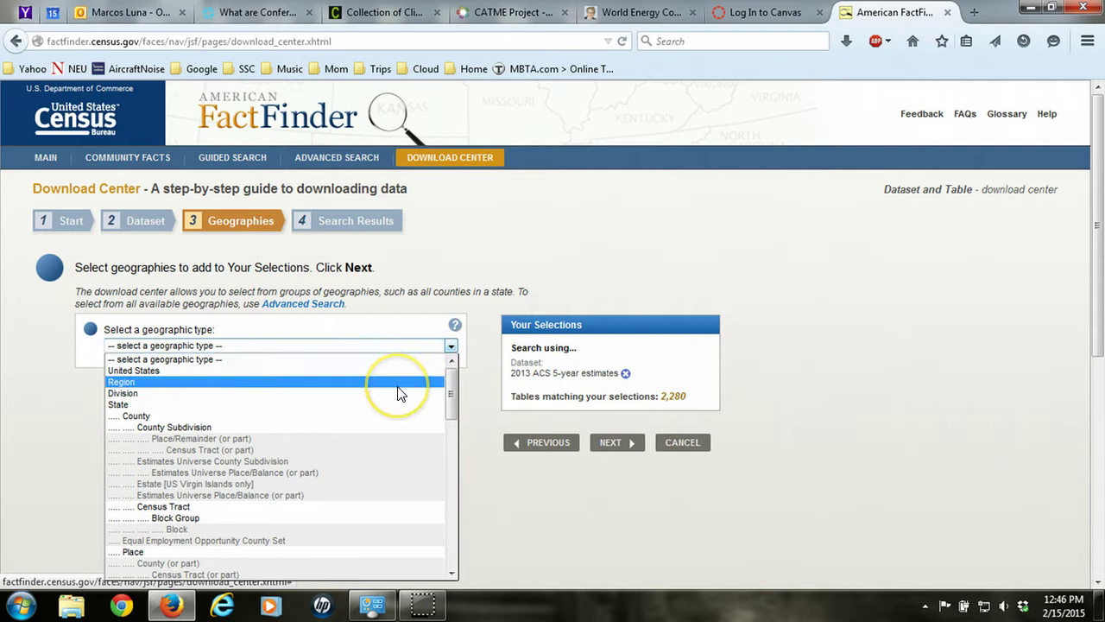
pyautogui.scroll(-2, 384, 395)
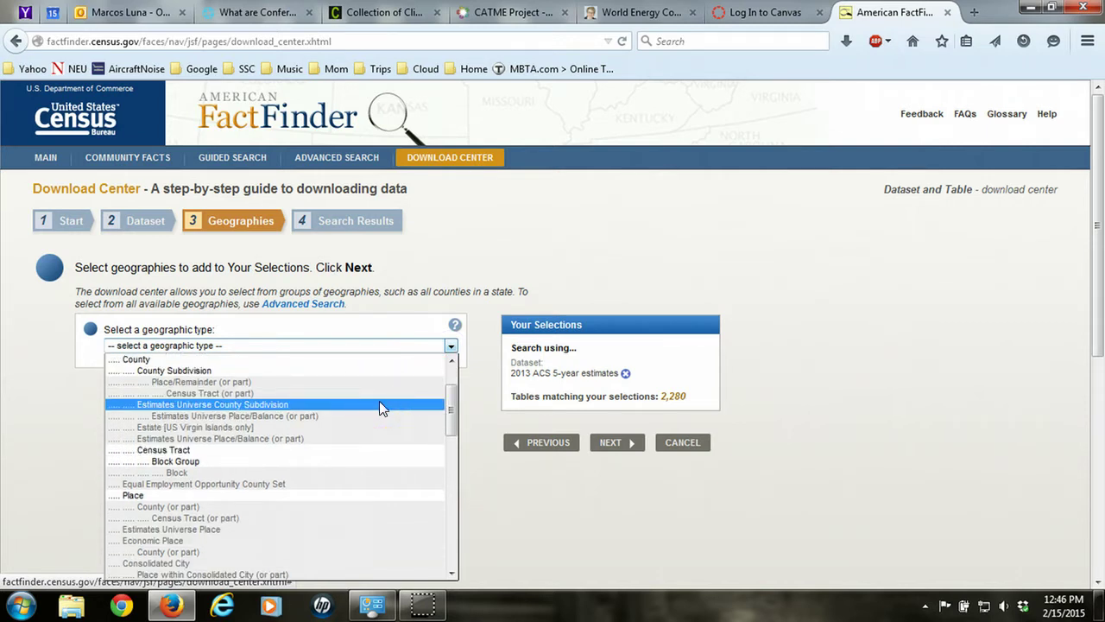
pyautogui.moveTo(379, 401); pyautogui.dragTo(242, 465)
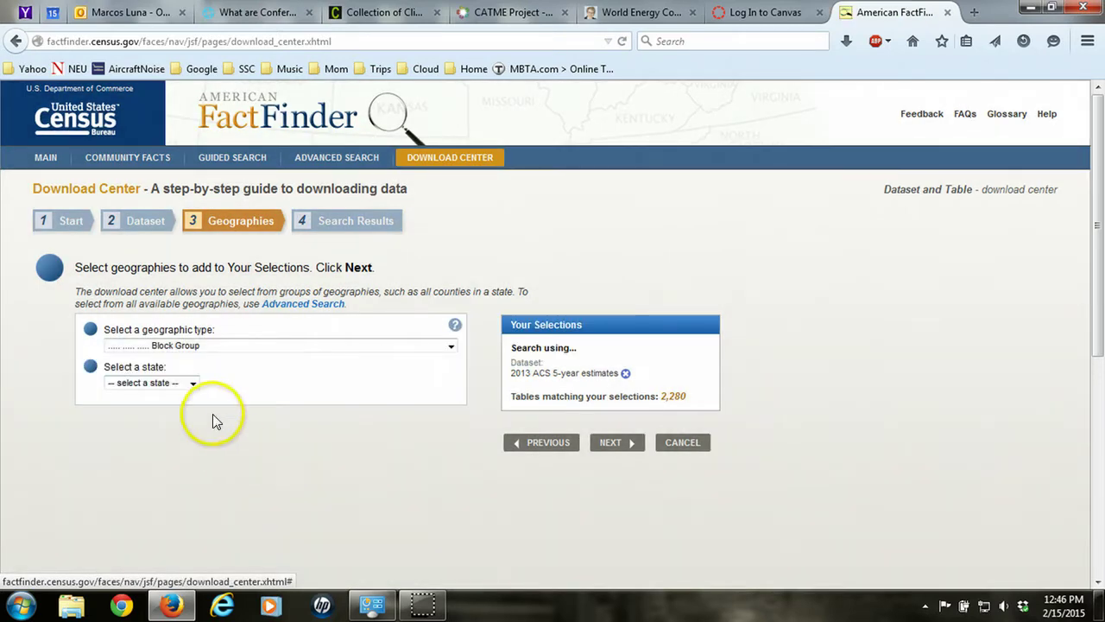
pyautogui.moveTo(196, 389); pyautogui.dragTo(162, 474)
pyautogui.scroll(-5, 153, 440)
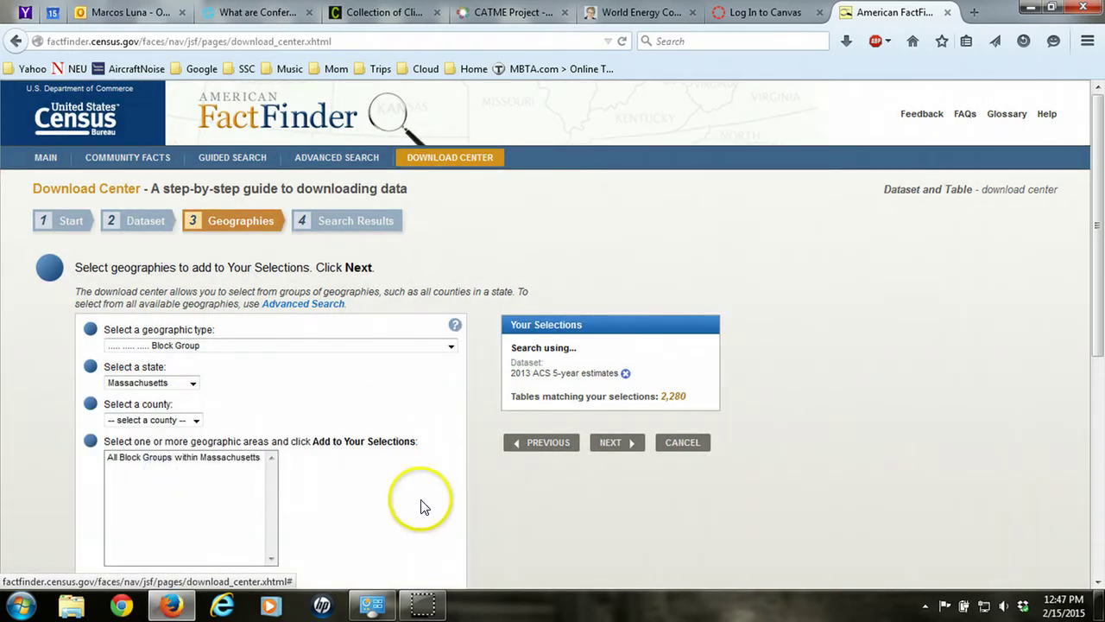
pyautogui.scroll(-2, 421, 498)
pyautogui.scroll(-1, 421, 498)
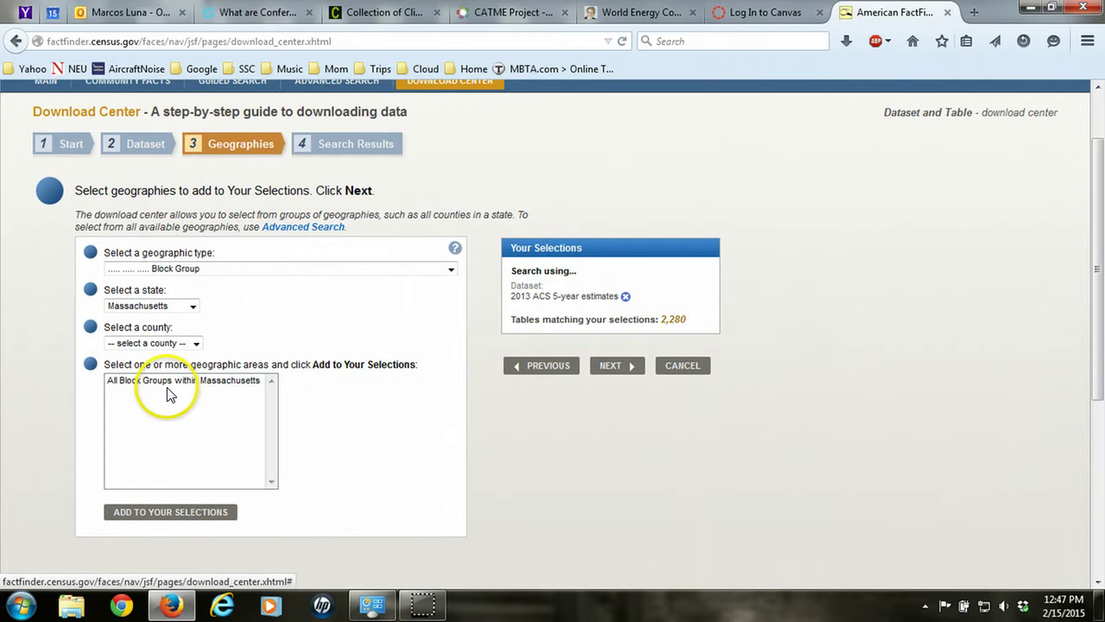
pyautogui.click(136, 388)
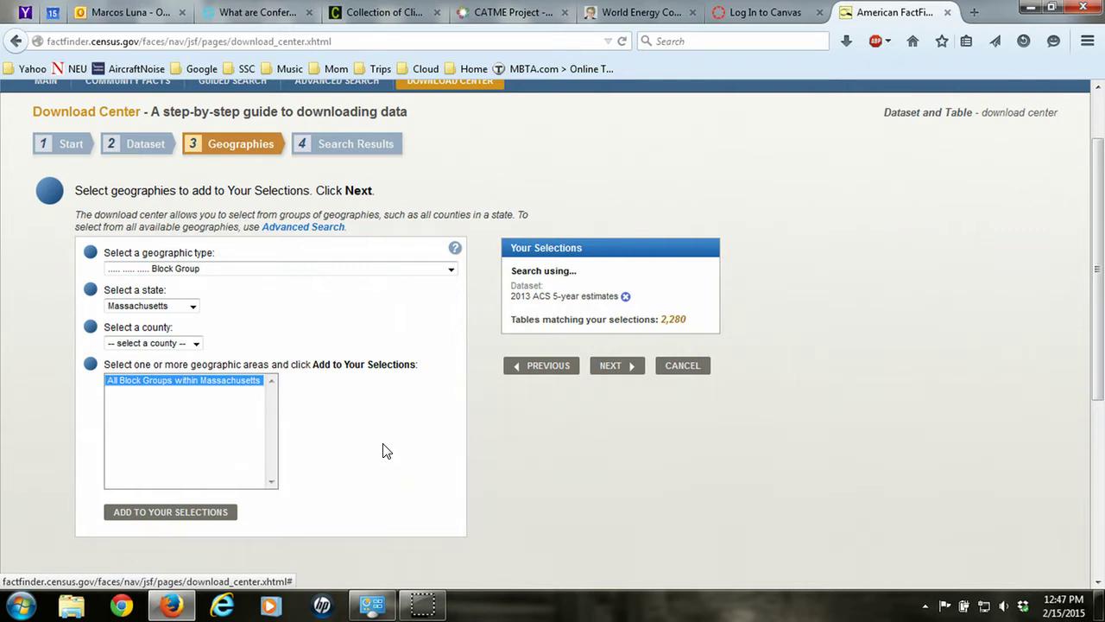
pyautogui.click(173, 514)
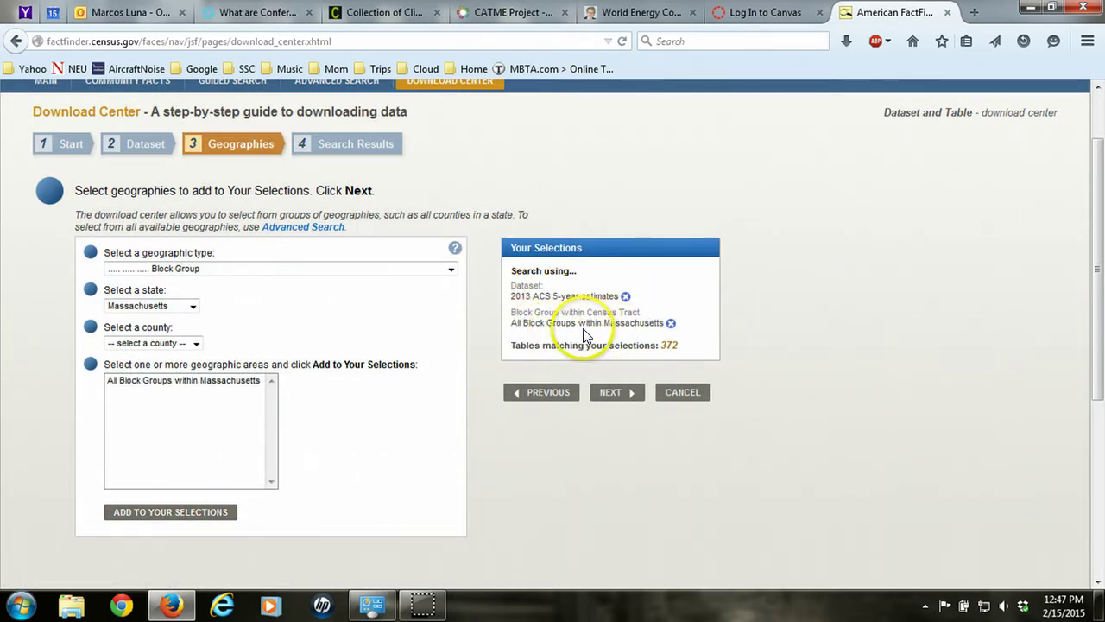
pyautogui.click(621, 399)
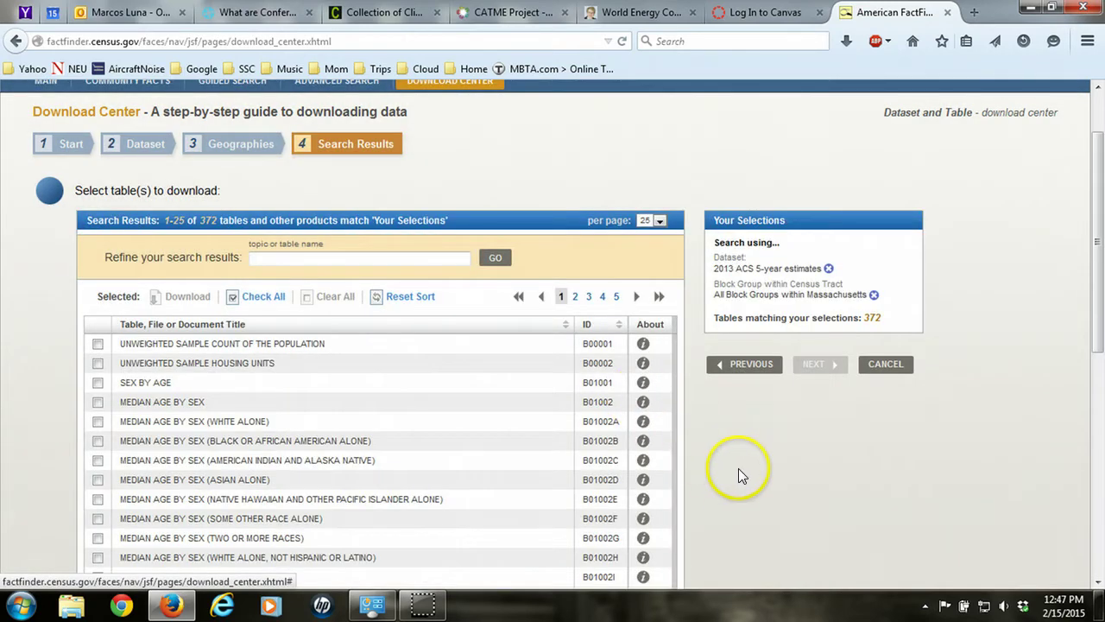
pyautogui.scroll(-2, 738, 470)
pyautogui.scroll(-2, 738, 468)
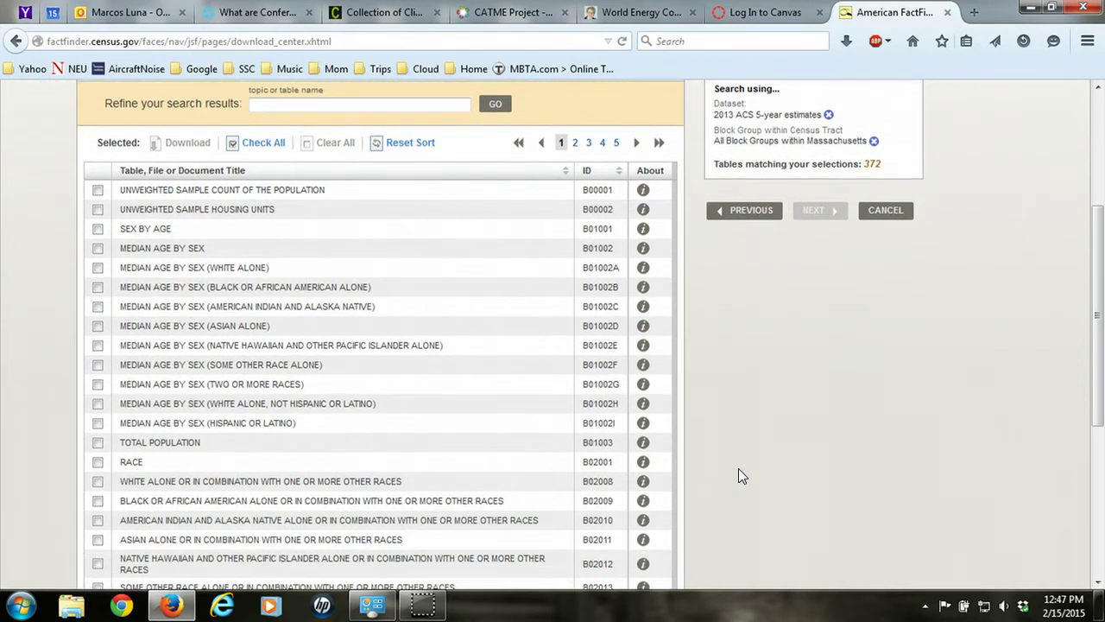
pyautogui.scroll(-2, 738, 468)
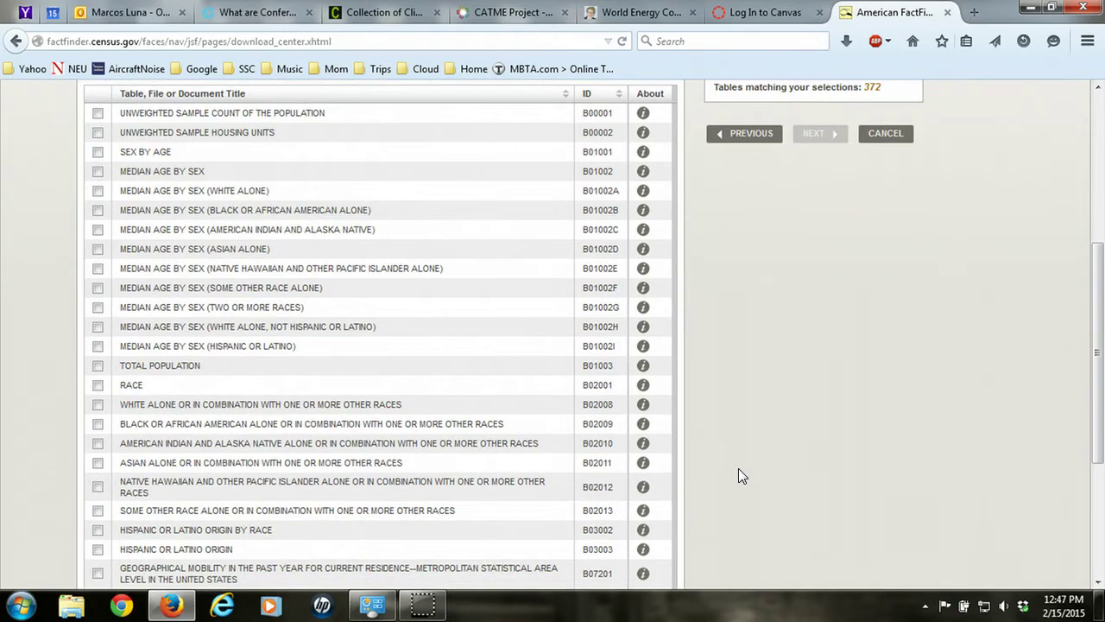
pyautogui.scroll(-2, 738, 468)
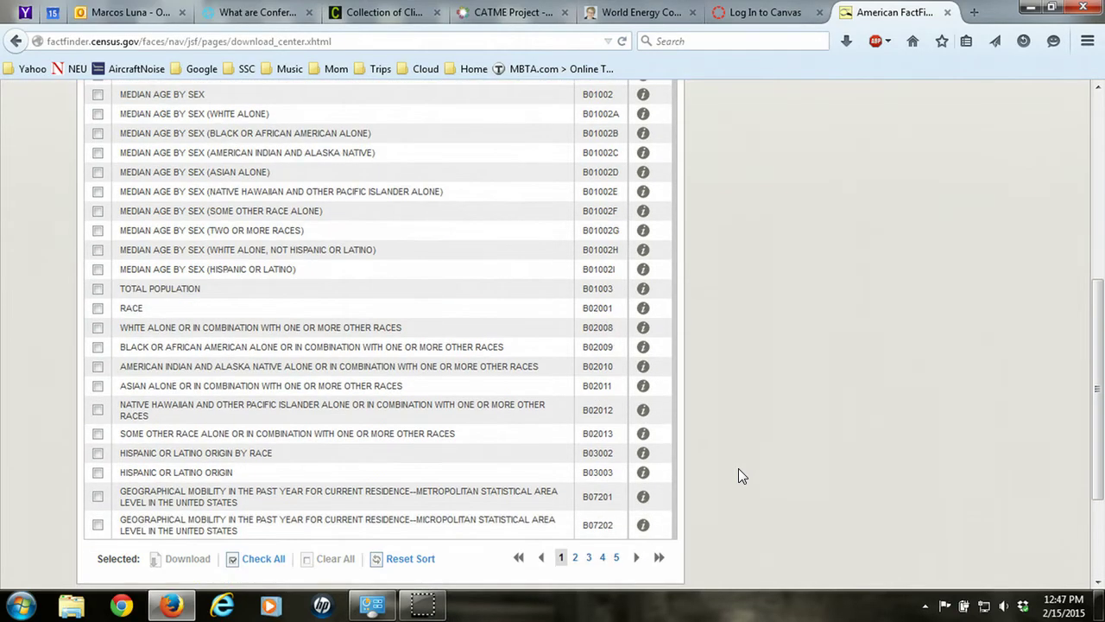
pyautogui.click(646, 316)
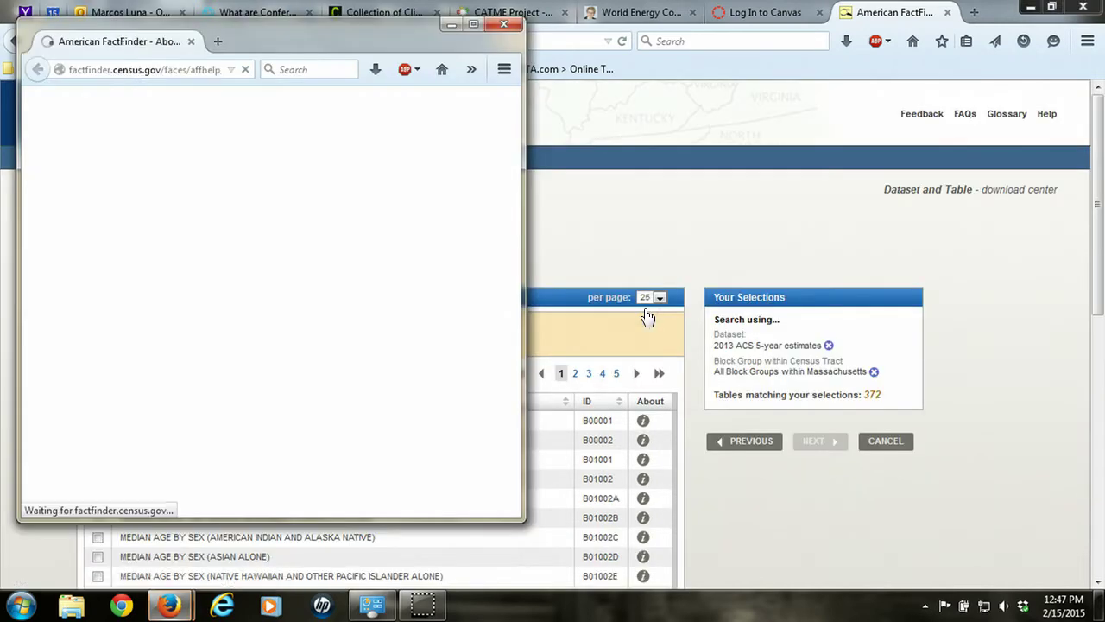
pyautogui.click(398, 347)
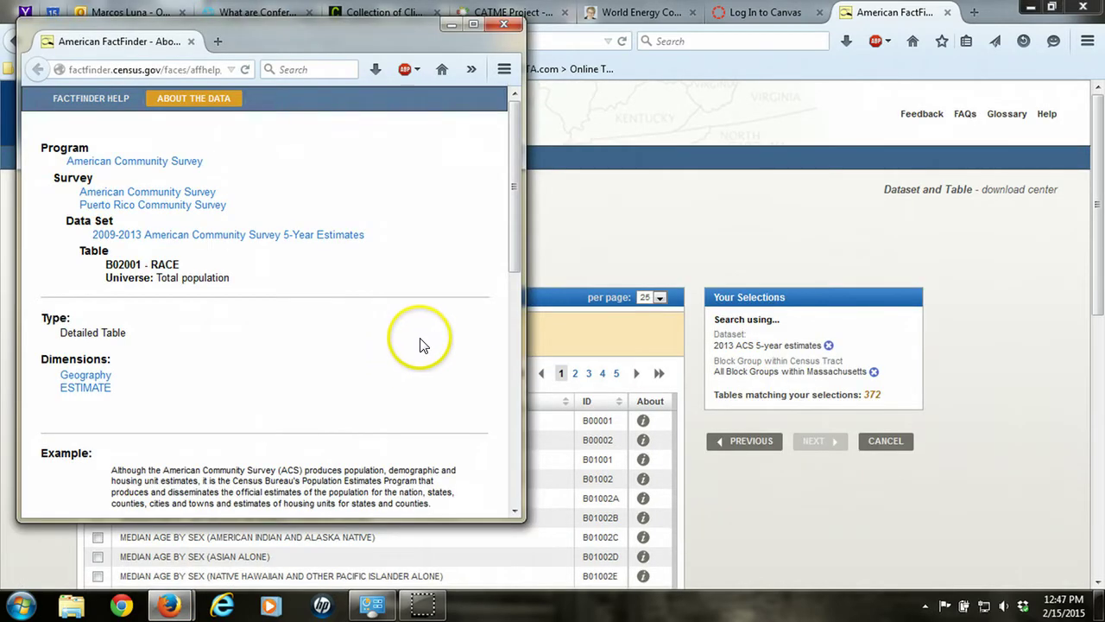
pyautogui.scroll(-3, 420, 343)
pyautogui.scroll(-1, 420, 344)
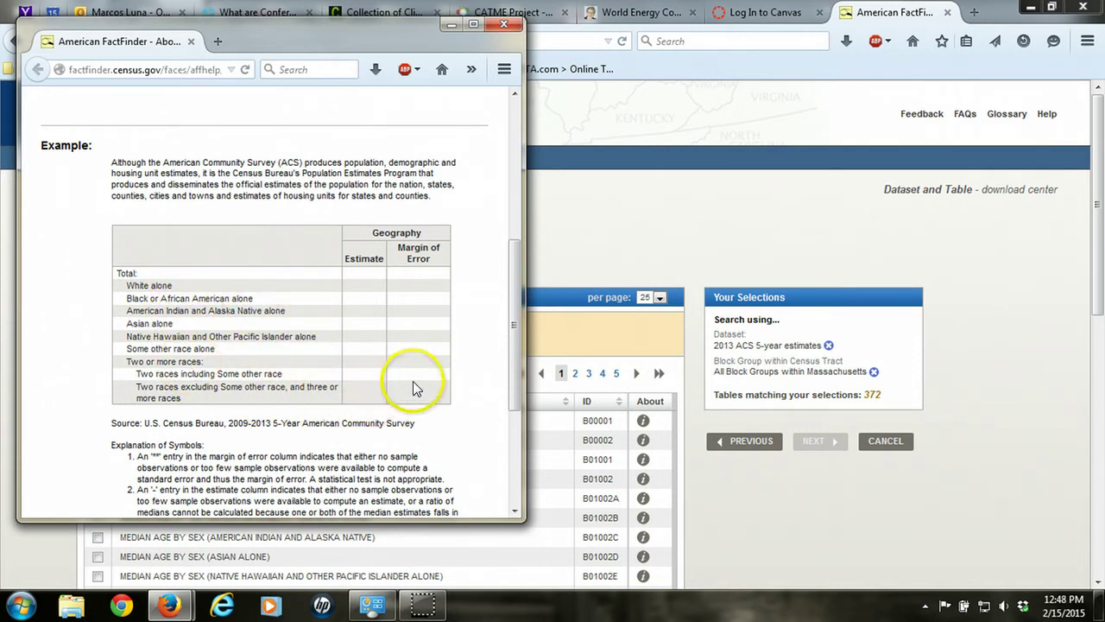
pyautogui.click(509, 25)
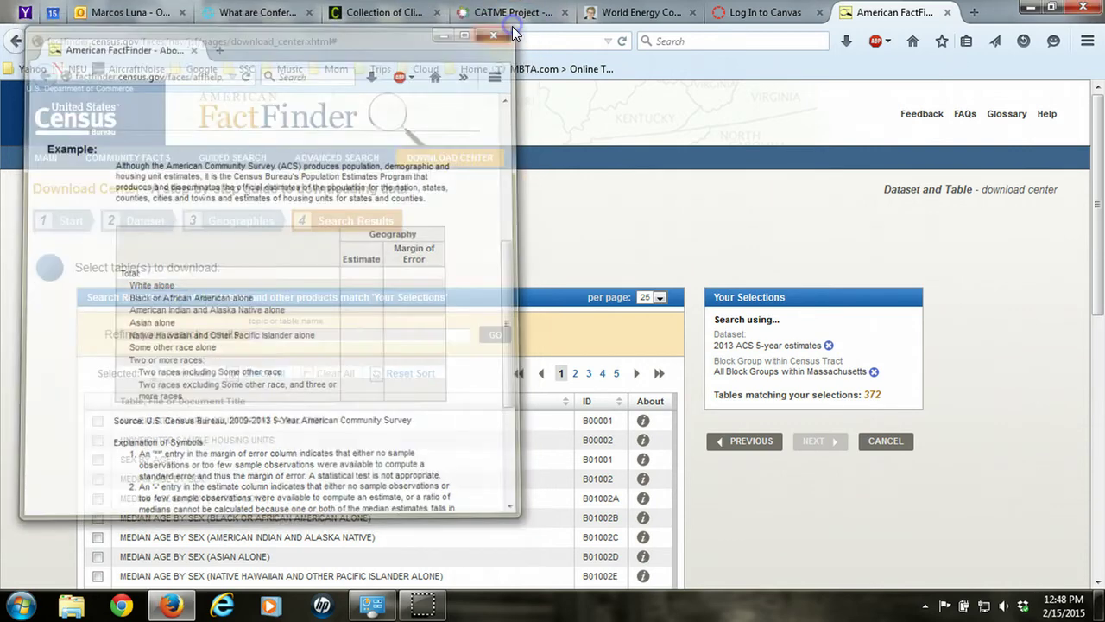
pyautogui.scroll(-3, 706, 416)
pyautogui.scroll(-3, 707, 452)
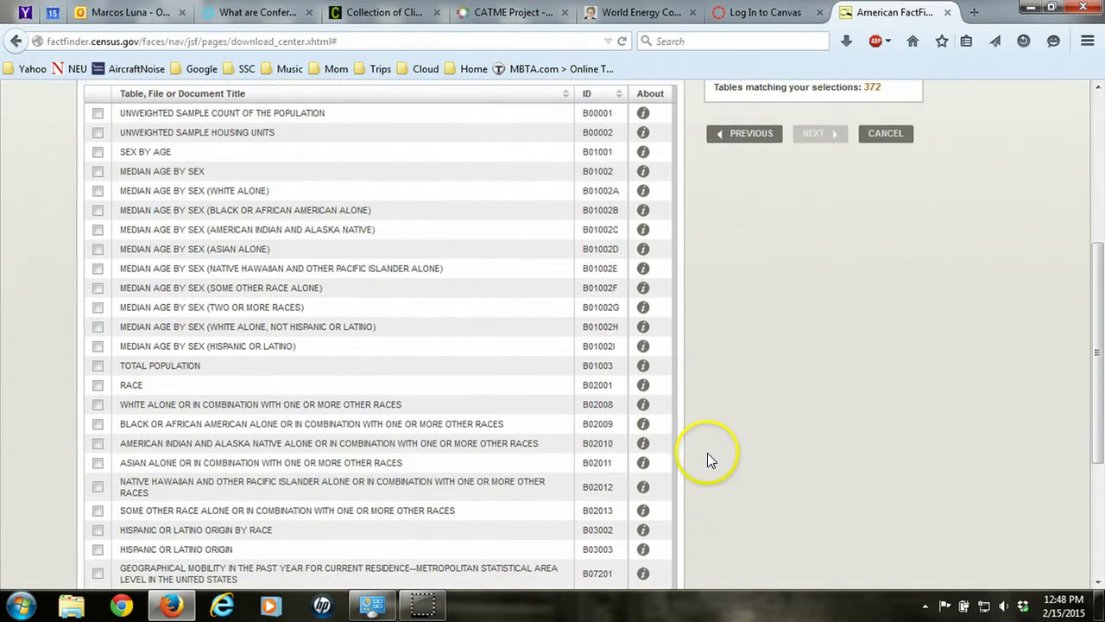
# Step: Scroll the matching tables toward the B03002 Hispanic or Latino Origin by Race row
pyautogui.scroll(-2, 710, 419)
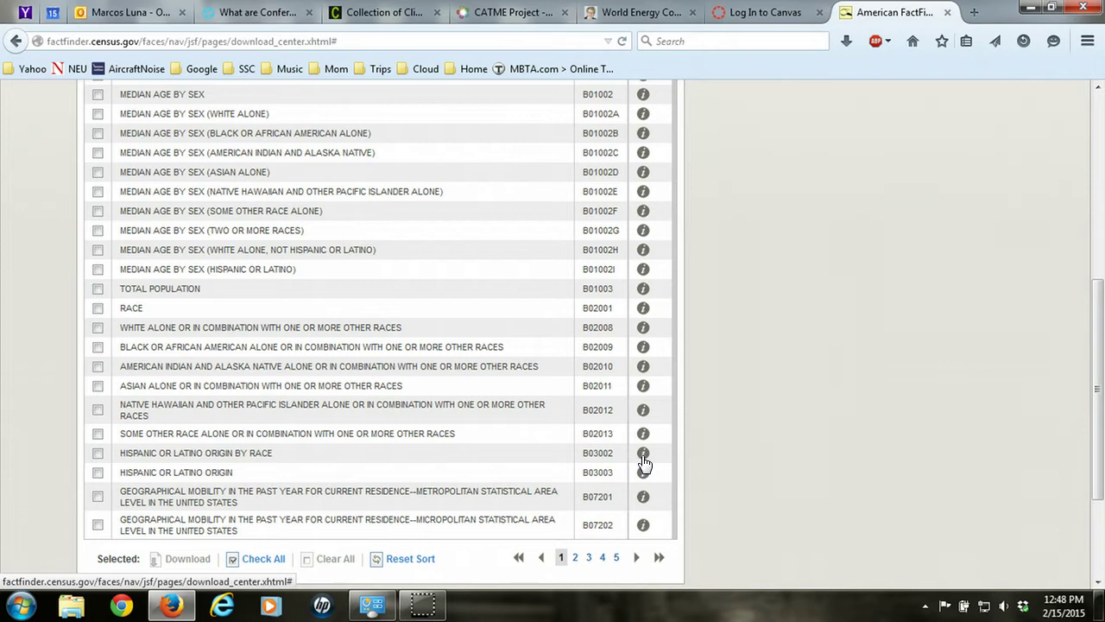
# Step: Review the B03002 description's race breakdown, close it, and scroll further down the results
pyautogui.click(644, 455)
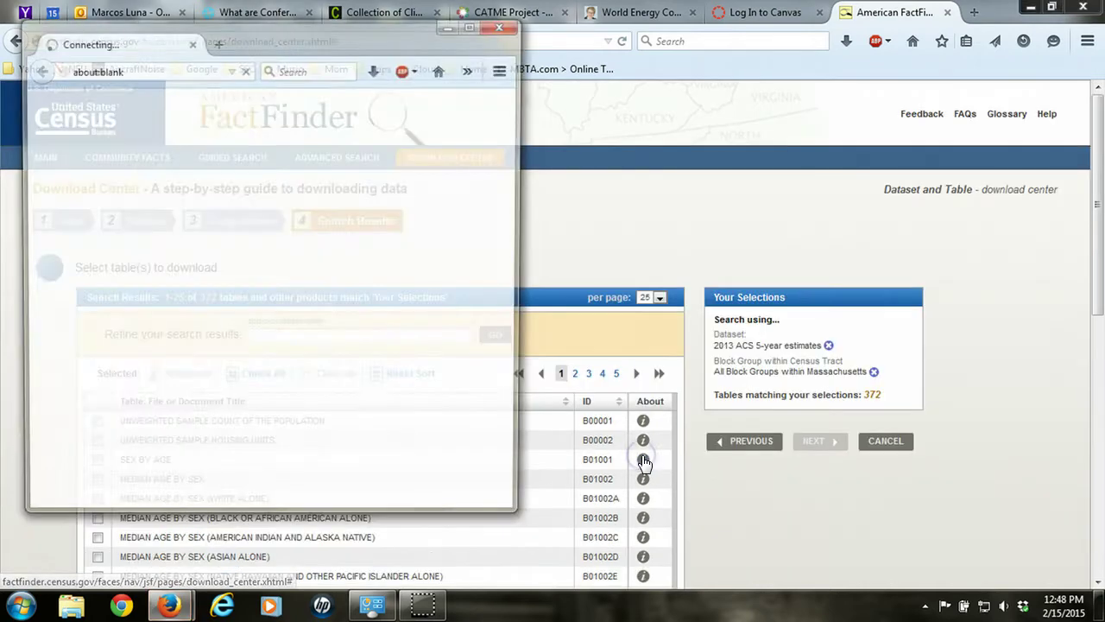
pyautogui.scroll(-8, 476, 373)
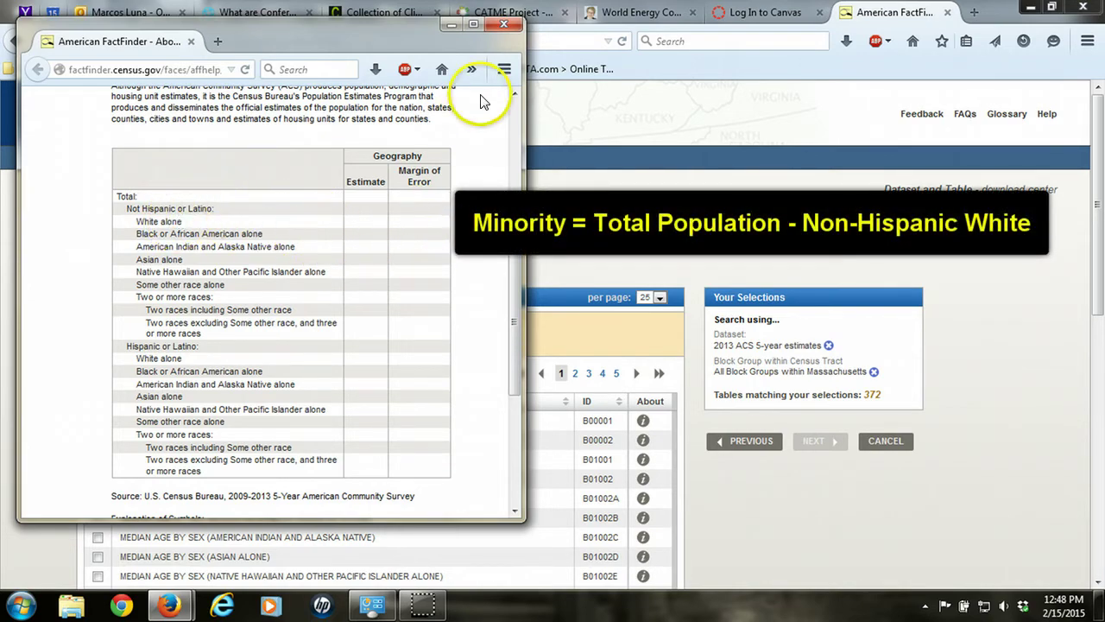
pyautogui.click(504, 32)
pyautogui.scroll(-5, 748, 514)
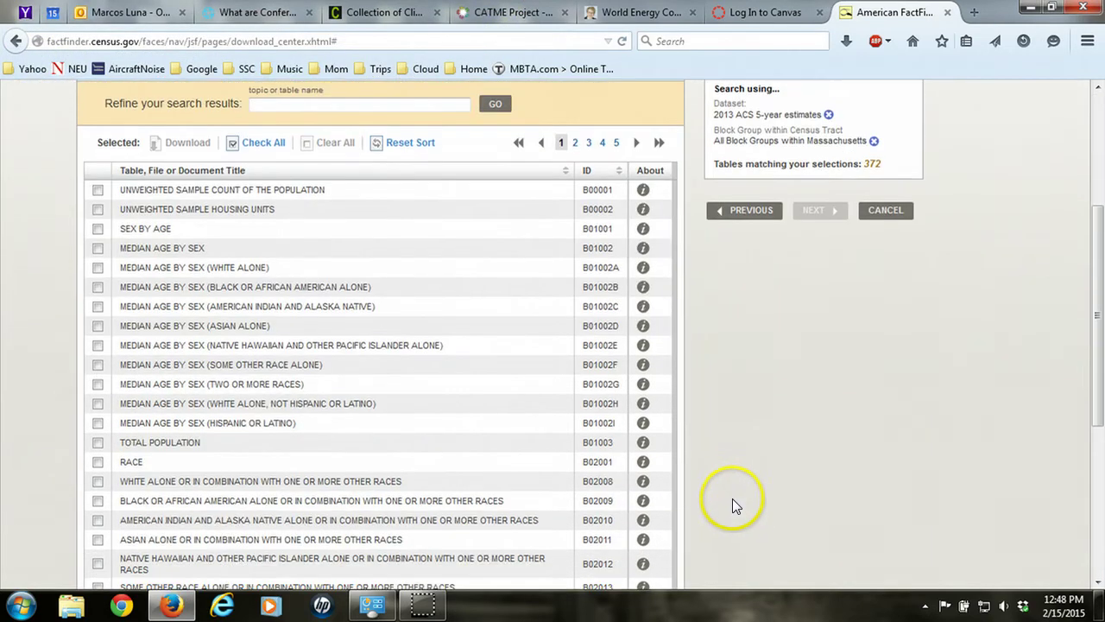
pyautogui.scroll(-3, 729, 497)
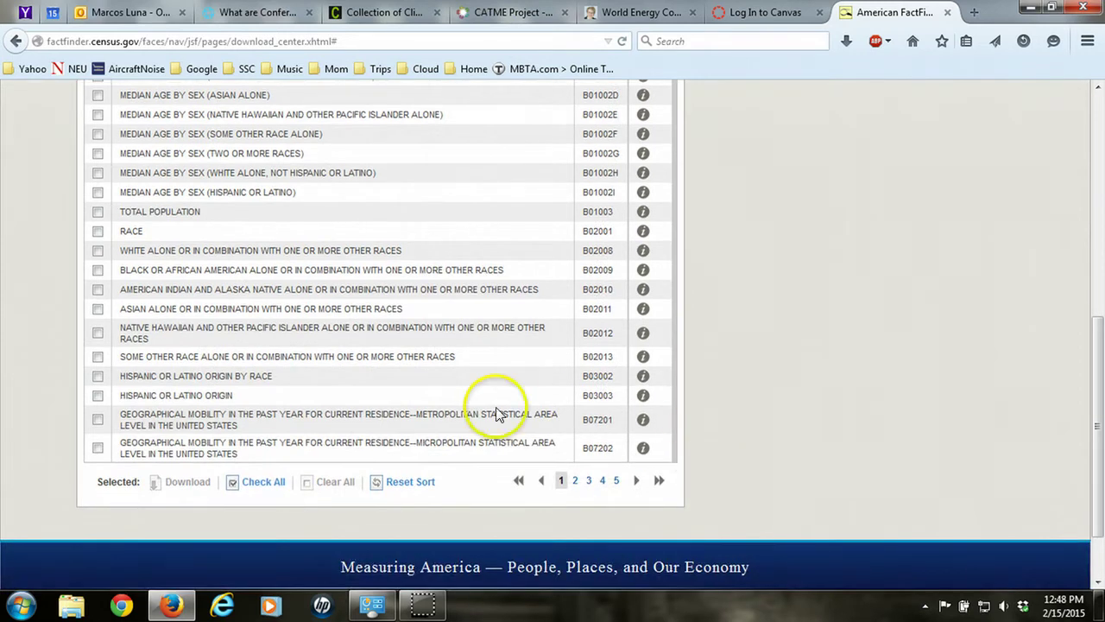
# Step: Check B03002 Hispanic or Latino Origin by Race and build its download zip
pyautogui.click(98, 377)
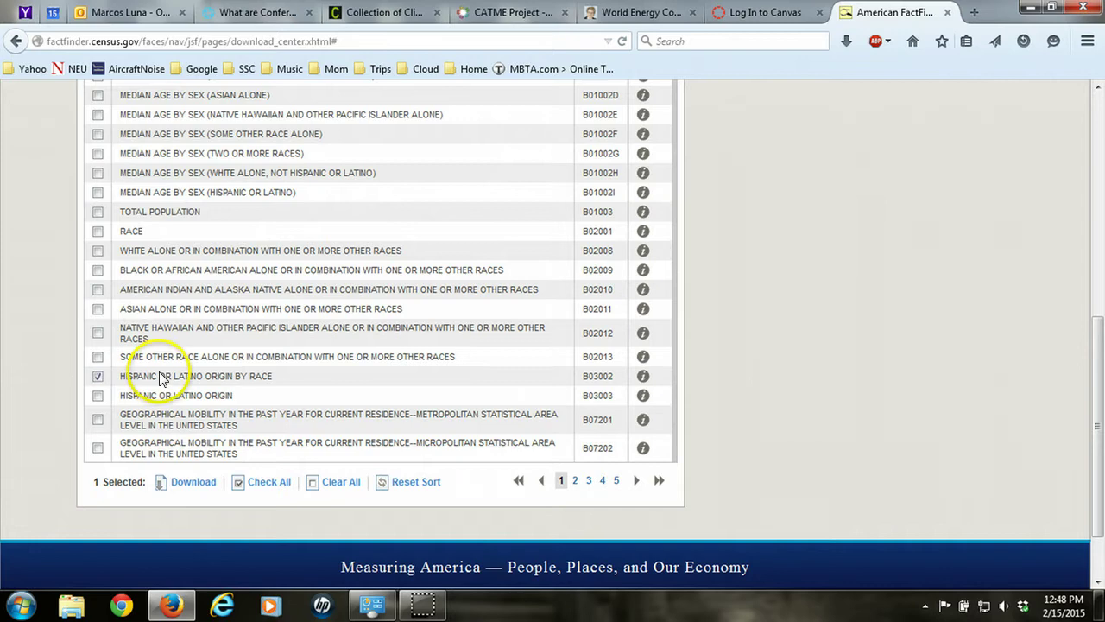
pyautogui.click(193, 483)
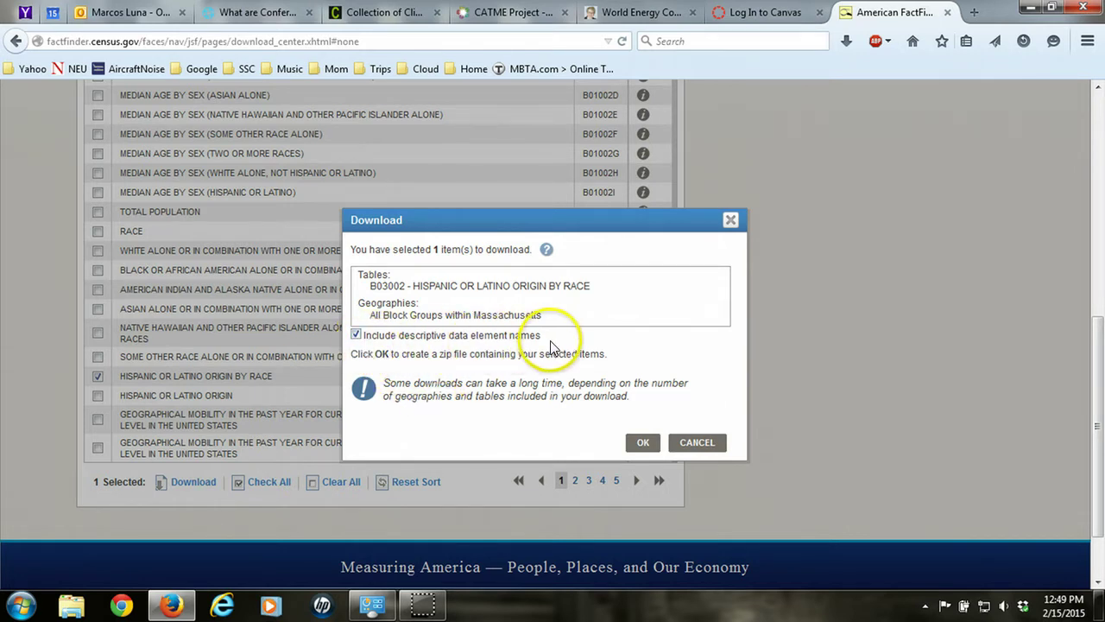
pyautogui.click(644, 443)
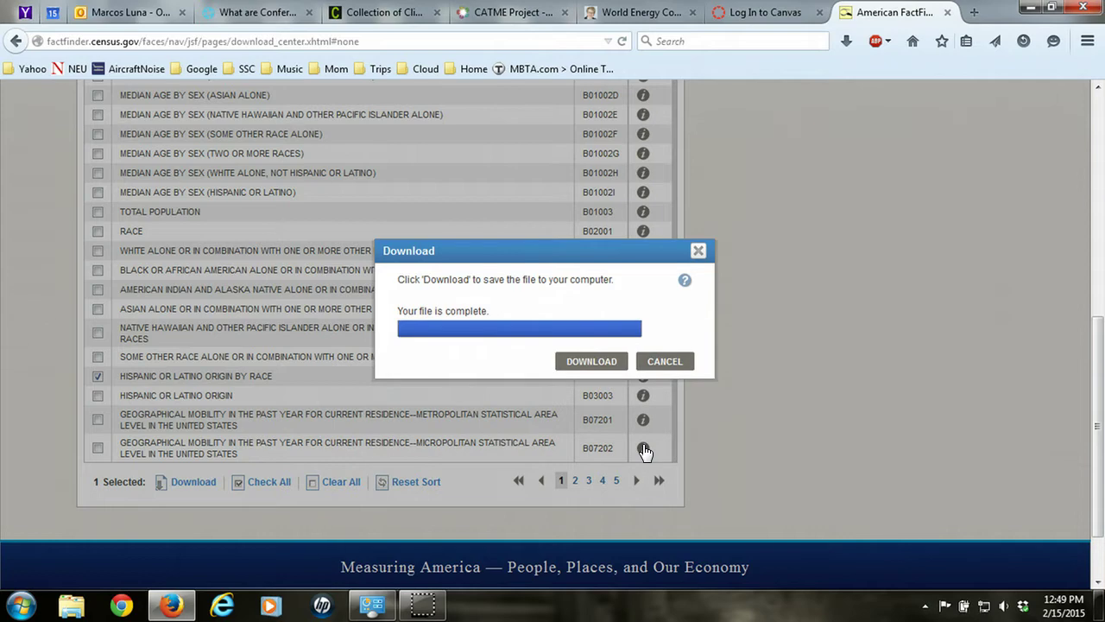
# Step: Save aff_download.zip into a new Desktop folder named 'race'
pyautogui.click(584, 364)
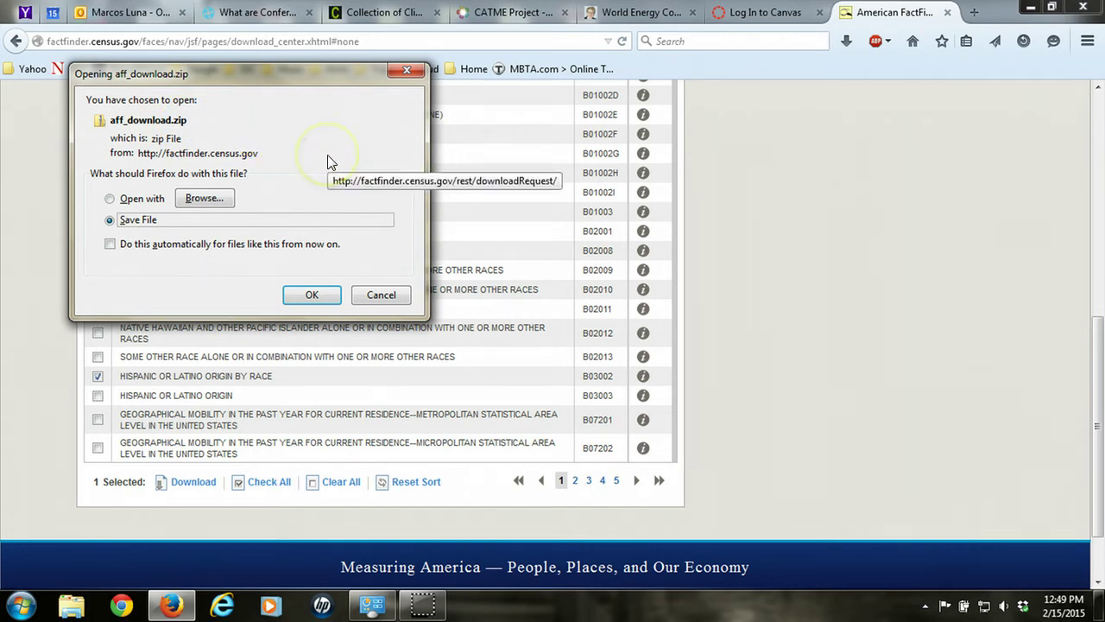
pyautogui.click(323, 295)
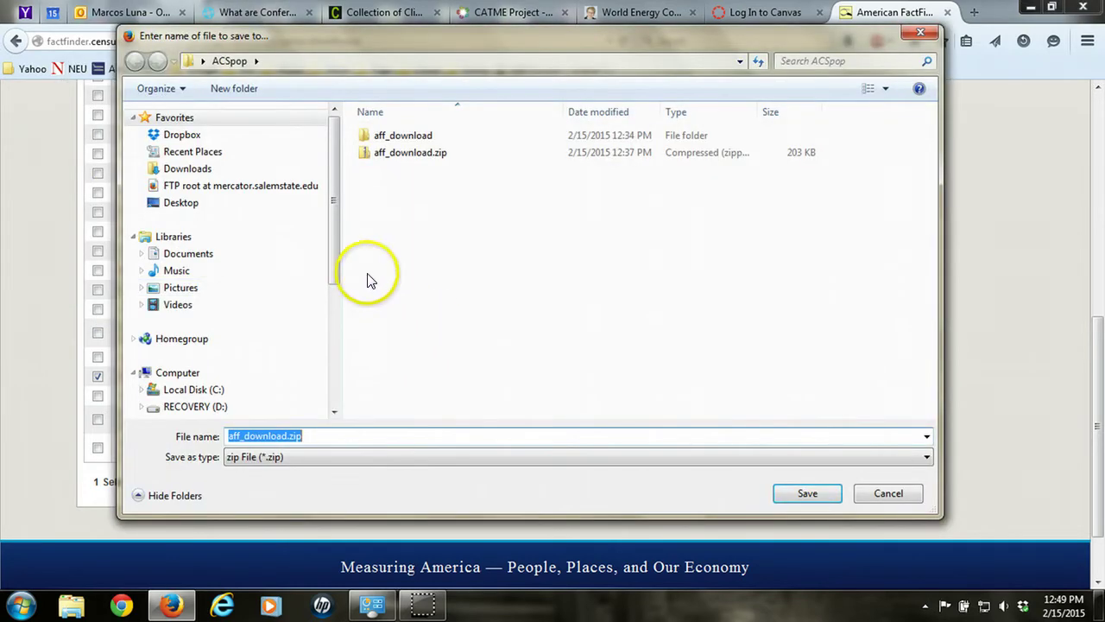
pyautogui.click(180, 208)
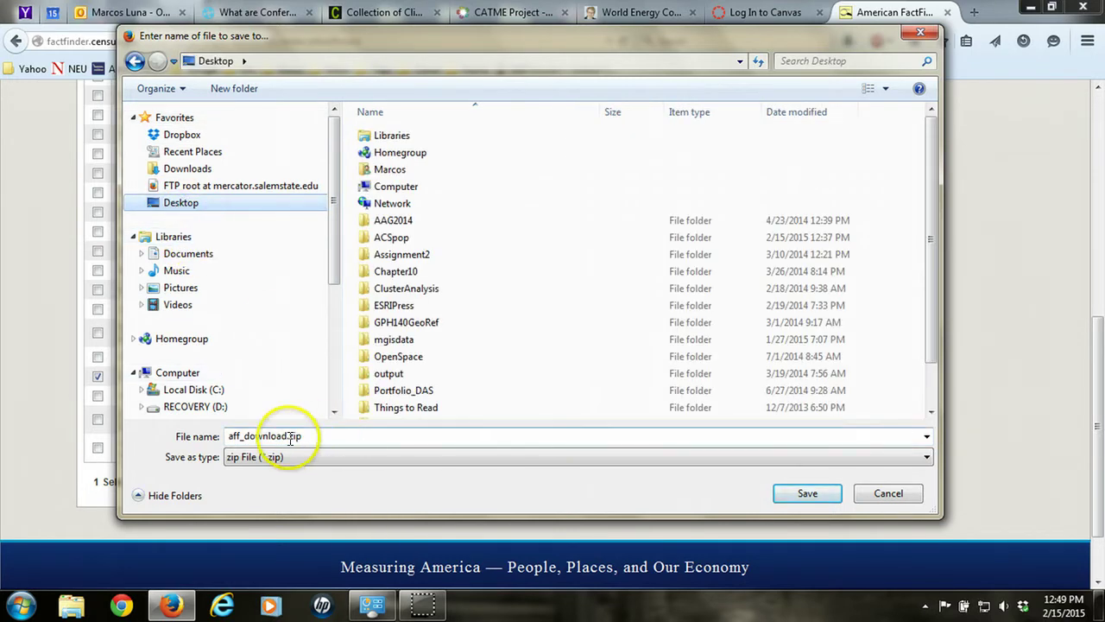
pyautogui.click(242, 90)
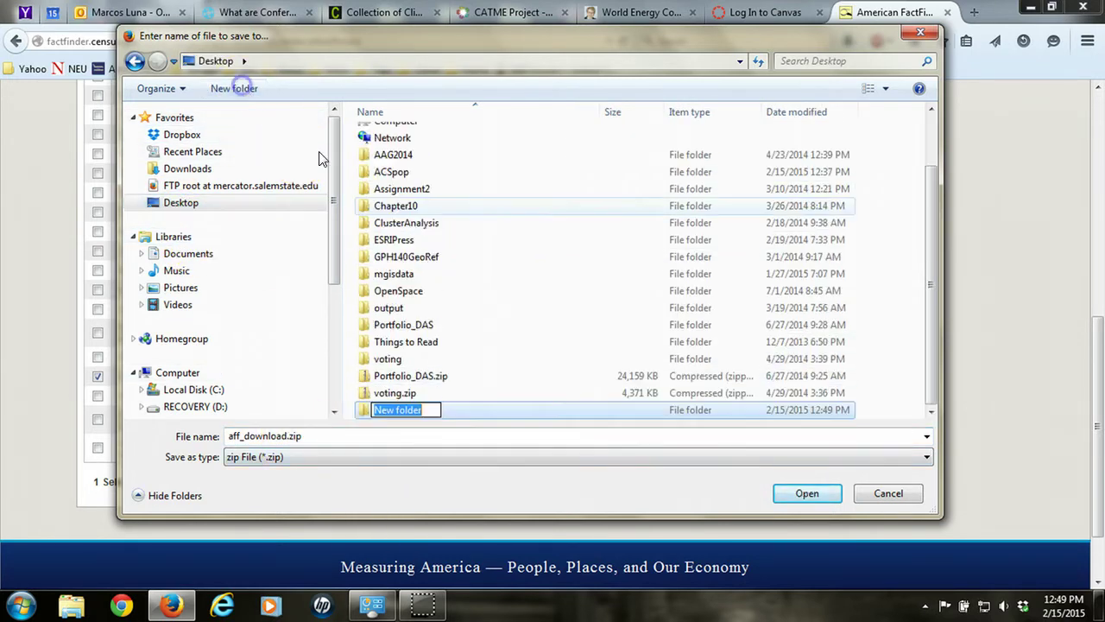
pyautogui.write('race')
pyautogui.press('Return')
pyautogui.click(488, 273)
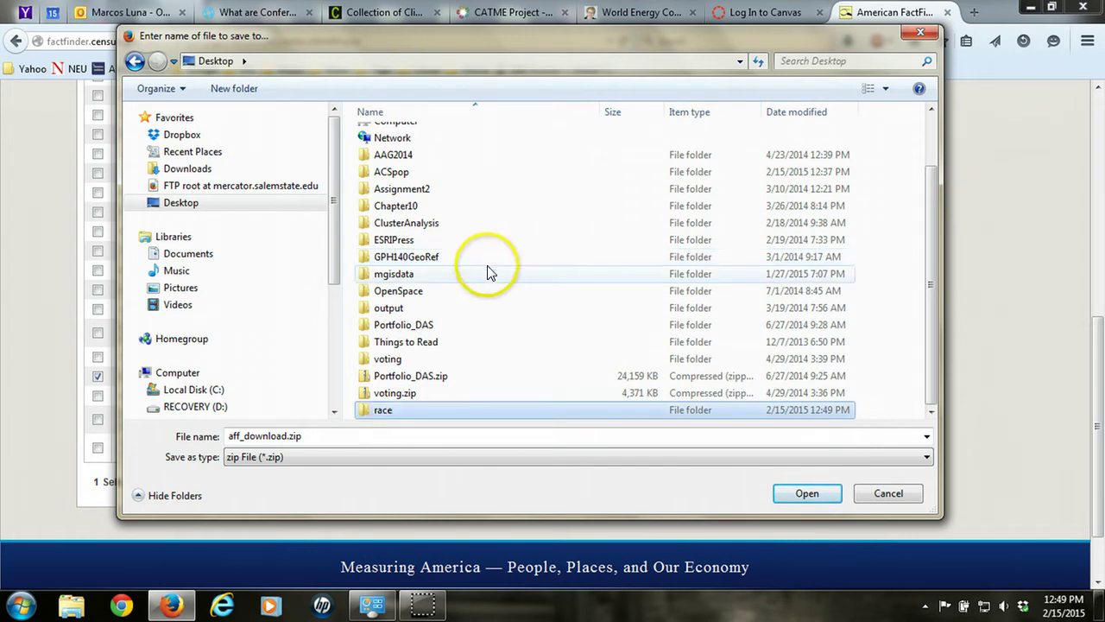
pyautogui.doubleClick(384, 407)
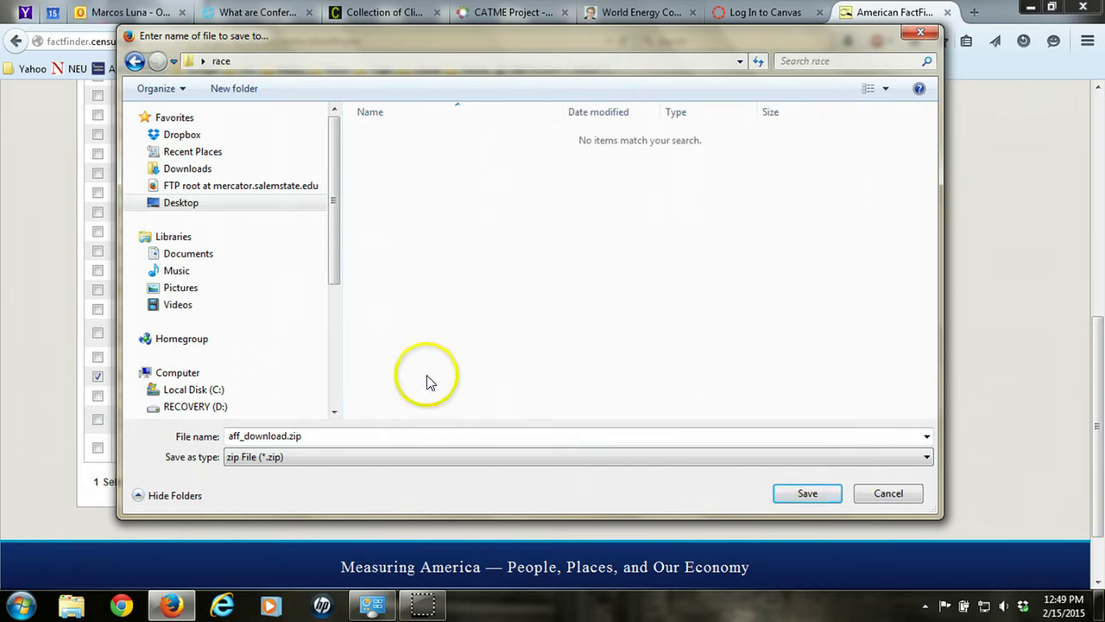
pyautogui.click(788, 493)
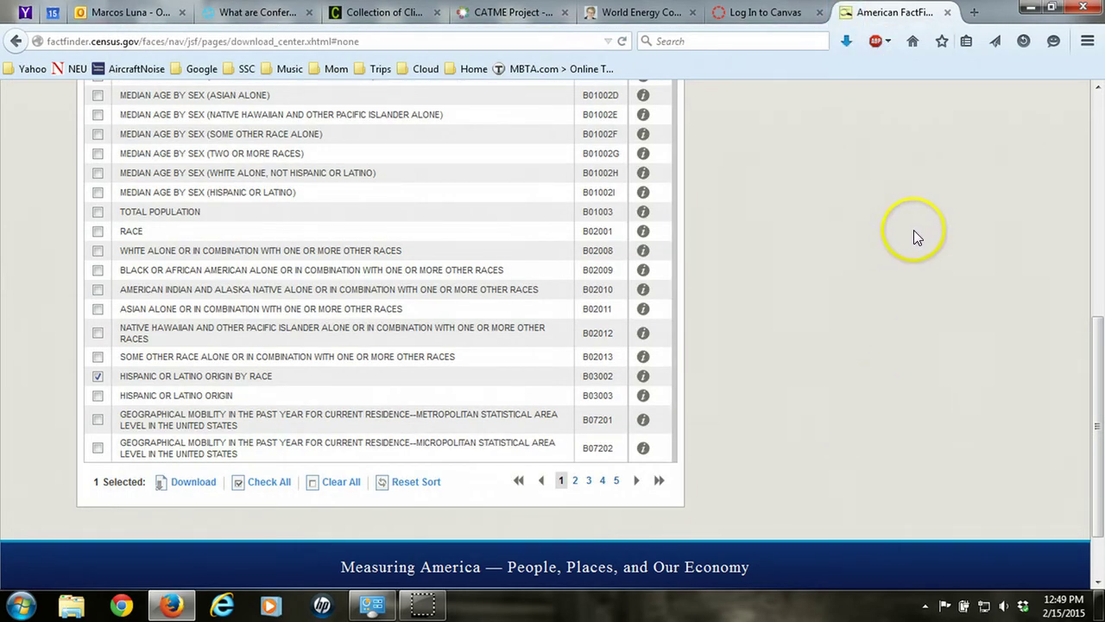
# Step: Open the newest aff_download.zip and extract its four files into an aff_download folder
pyautogui.click(848, 41)
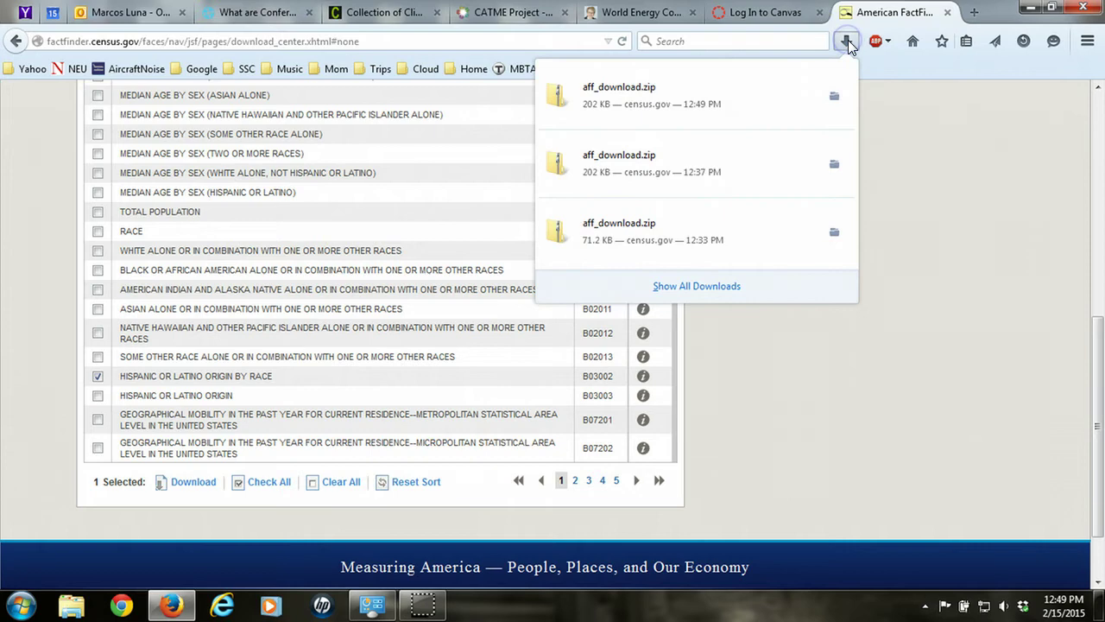
pyautogui.click(646, 106)
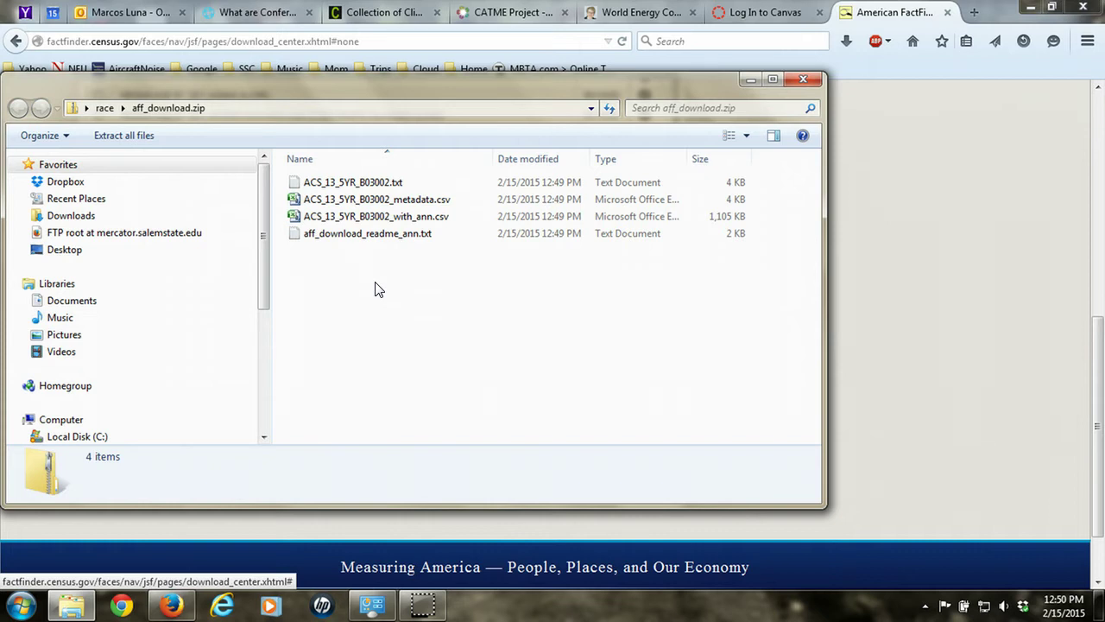
pyautogui.click(133, 138)
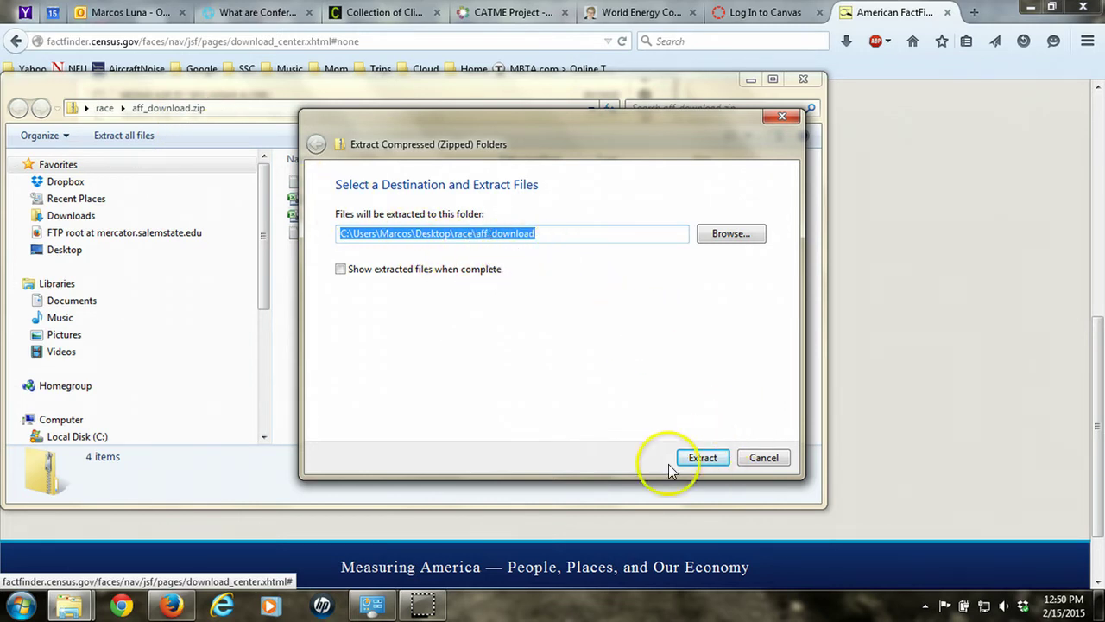
pyautogui.click(713, 465)
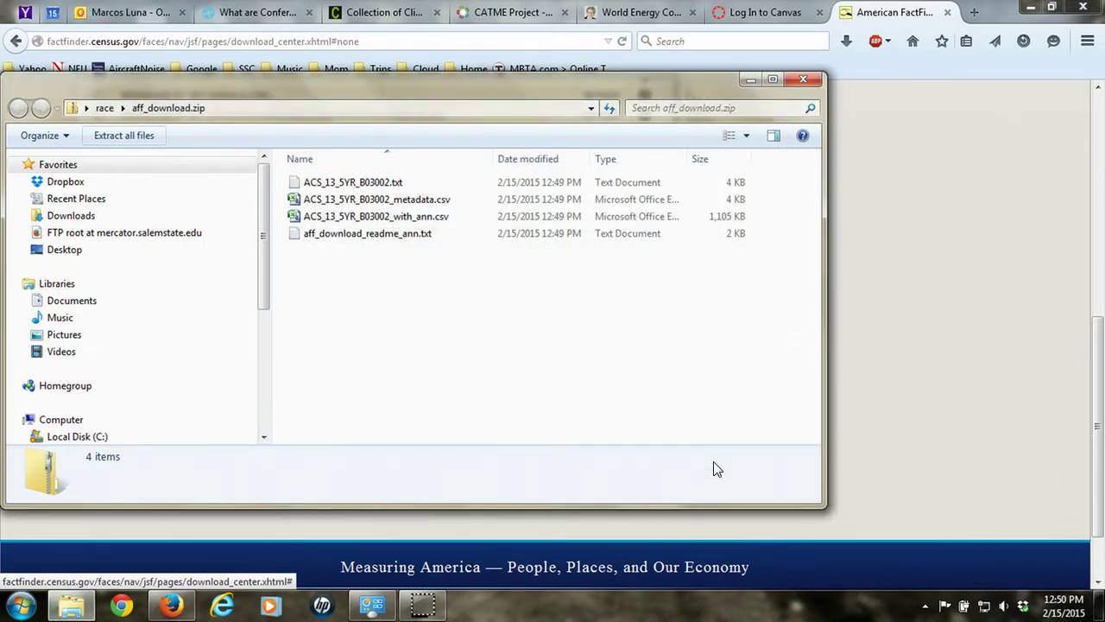
# Step: Open ACS_13_5YR_B03002_with_ann.csv from the extracted aff_download folder in Excel
pyautogui.click(102, 108)
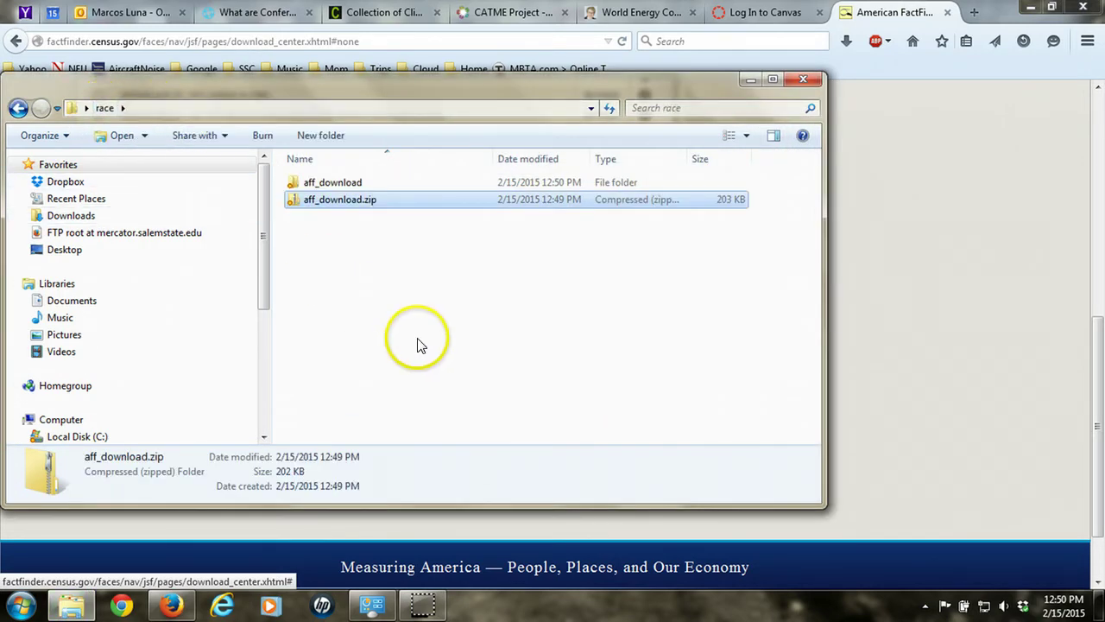
pyautogui.doubleClick(348, 185)
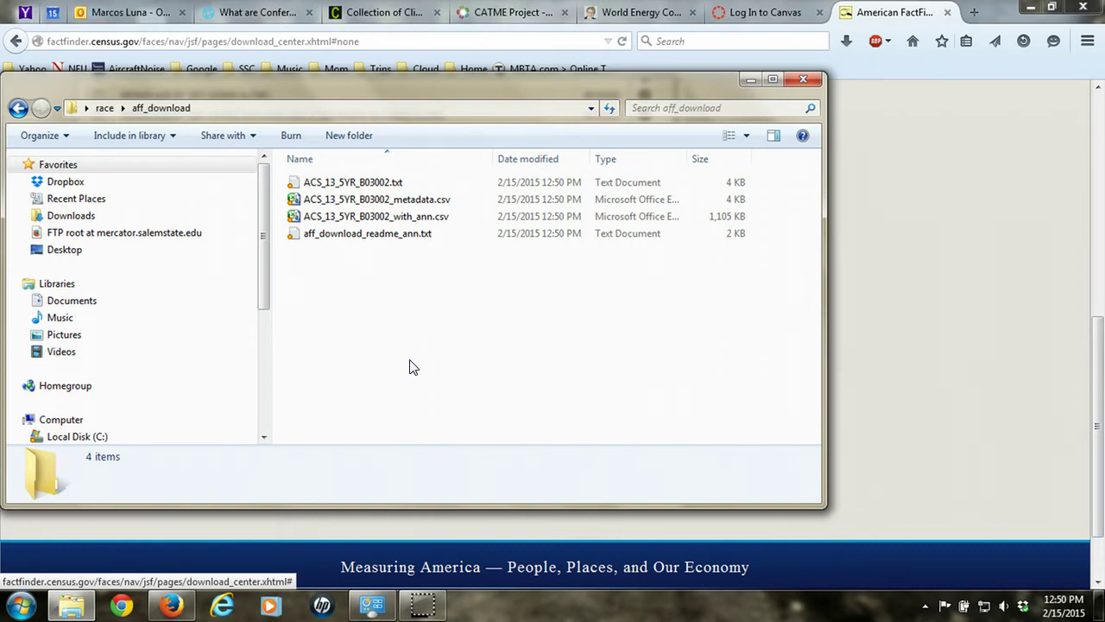
pyautogui.click(386, 218)
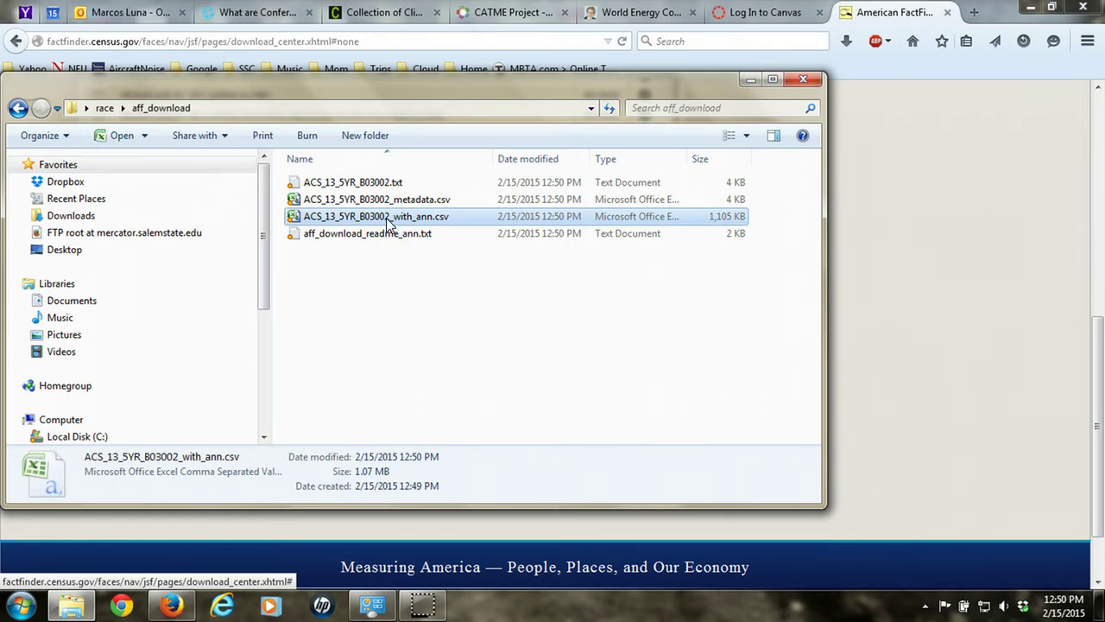
pyautogui.doubleClick(385, 218)
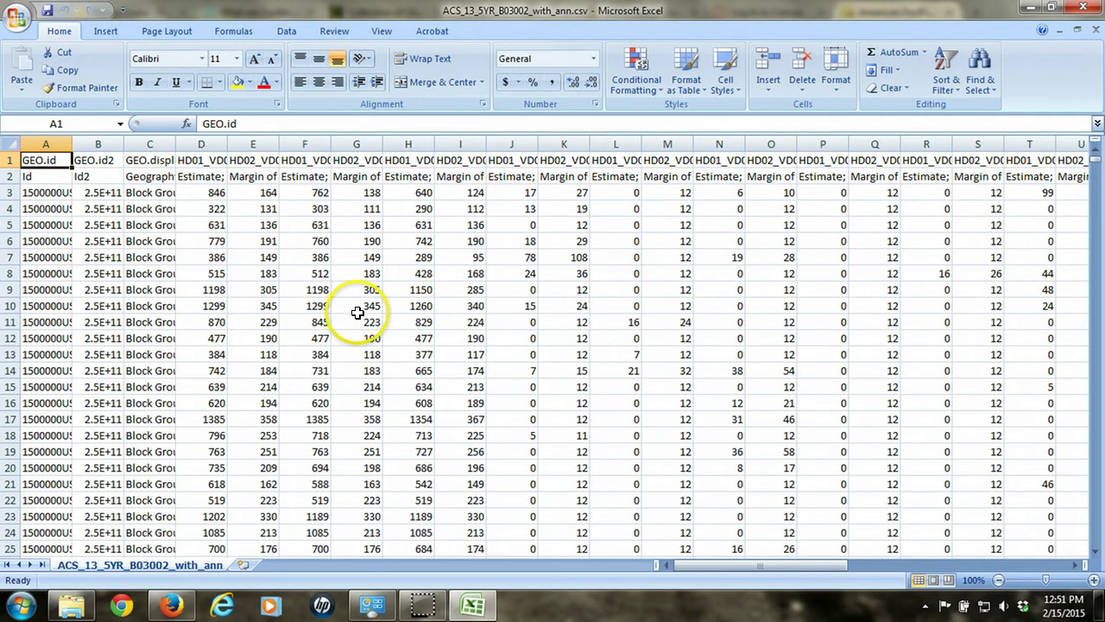
# Step: AutoFit all with_ann columns, then check the C3 geography label and the D2 'Estimate; Total:' header
pyautogui.click(10, 144)
pyautogui.doubleClick(72, 143)
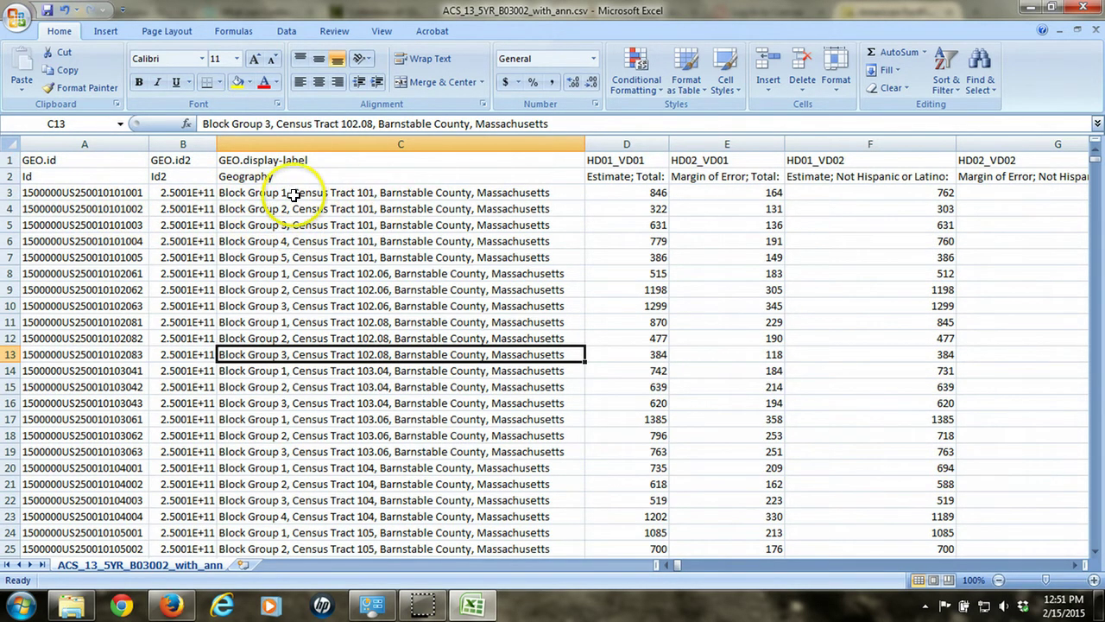
pyautogui.click(291, 193)
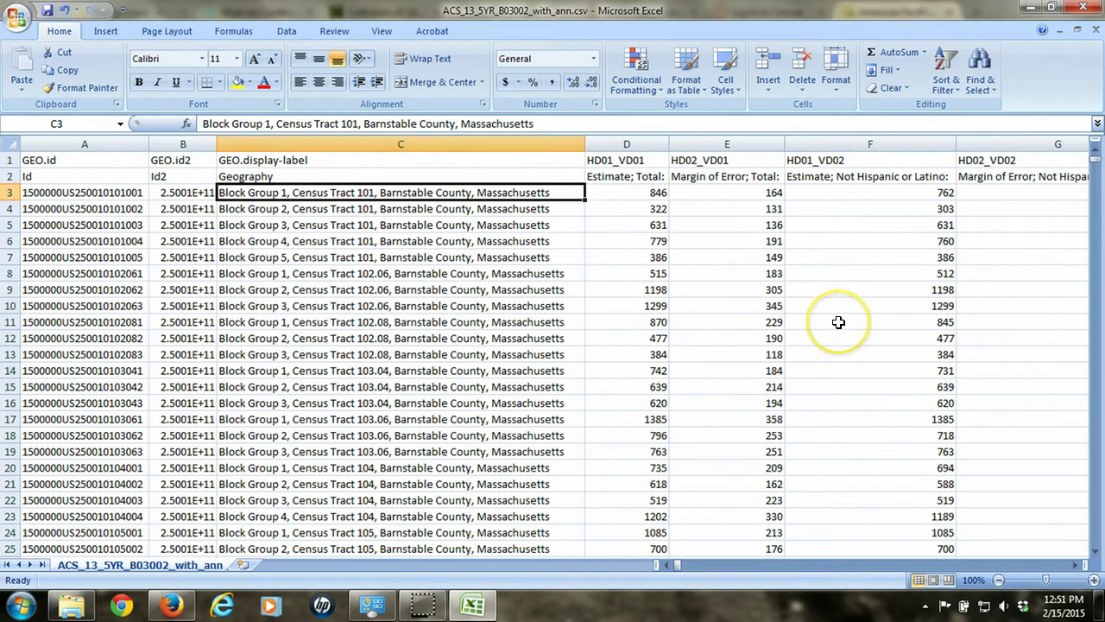
pyautogui.click(625, 177)
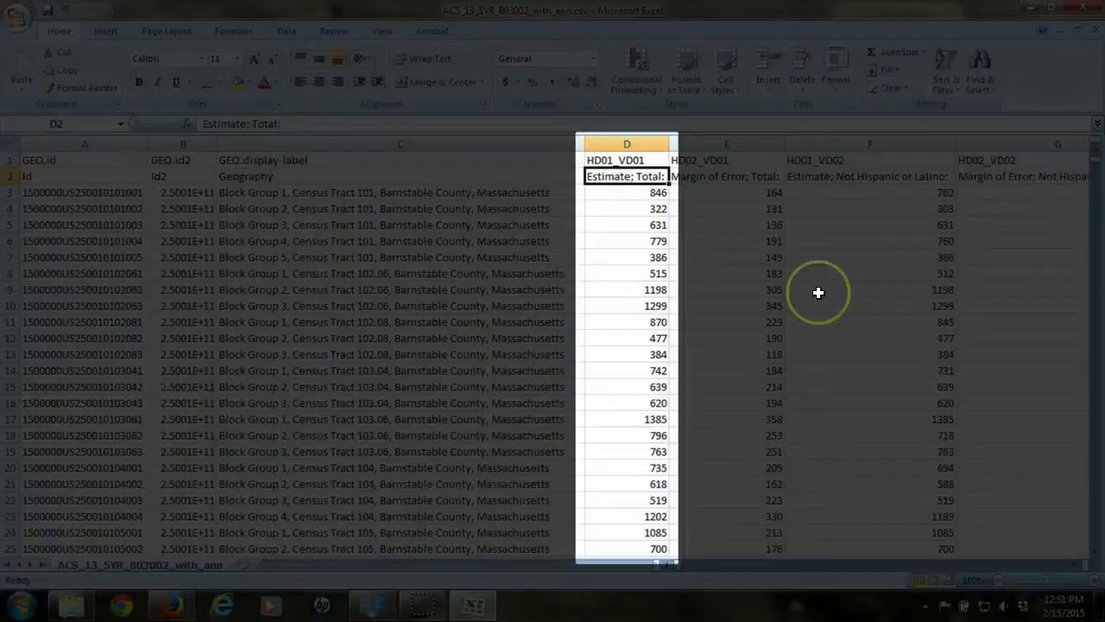
# Step: Check the E2 'Margin of Error; Total:' and D1 HD01_VD01 headers, then return to the aff_download folder
pyautogui.click(745, 176)
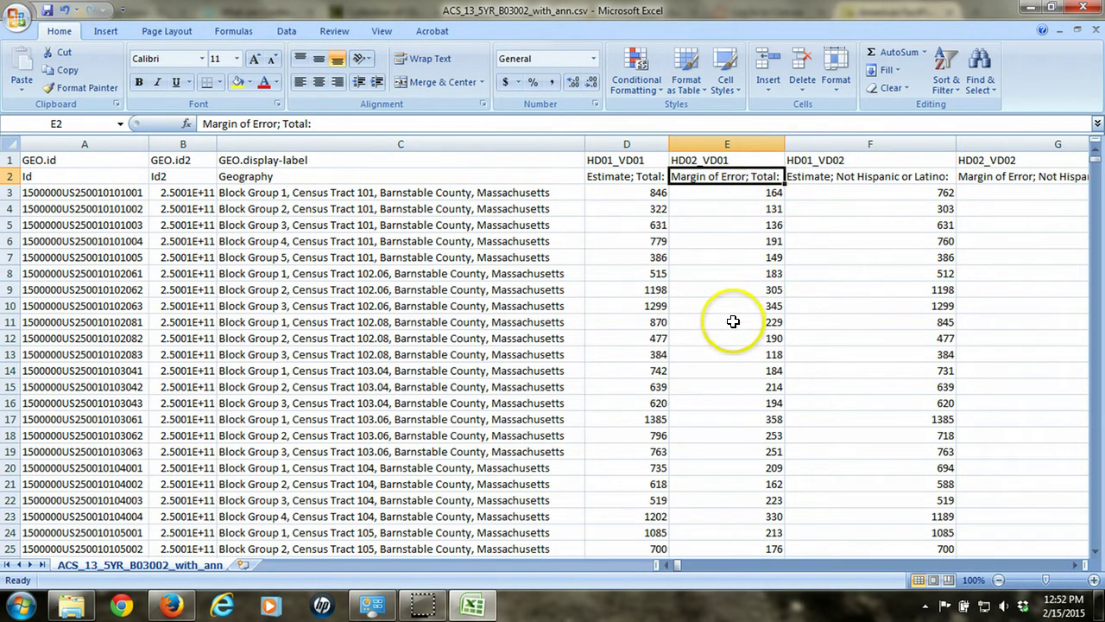
pyautogui.click(633, 161)
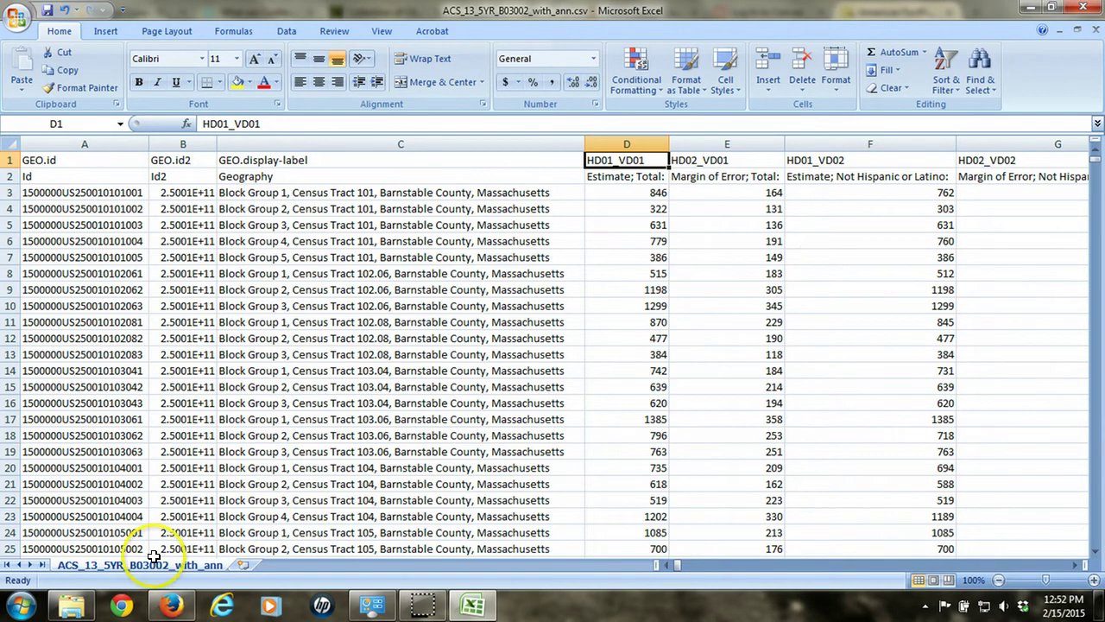
pyautogui.click(70, 604)
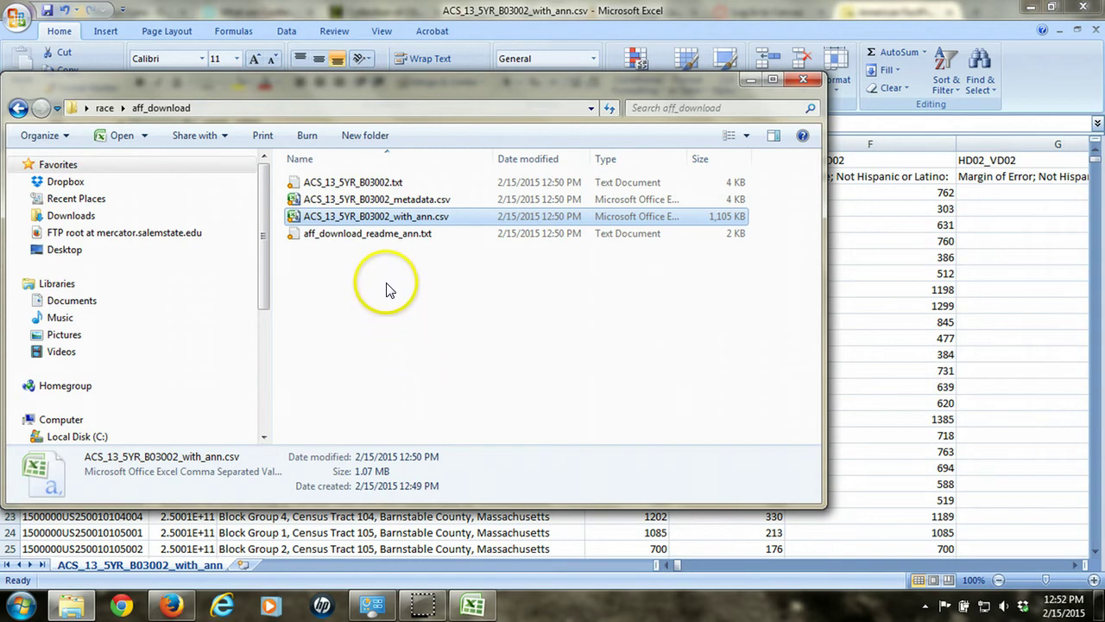
# Step: Open ACS_13_5YR_B03002_metadata.csv in Excel and AutoFit all its columns to the code descriptions
pyautogui.click(419, 200)
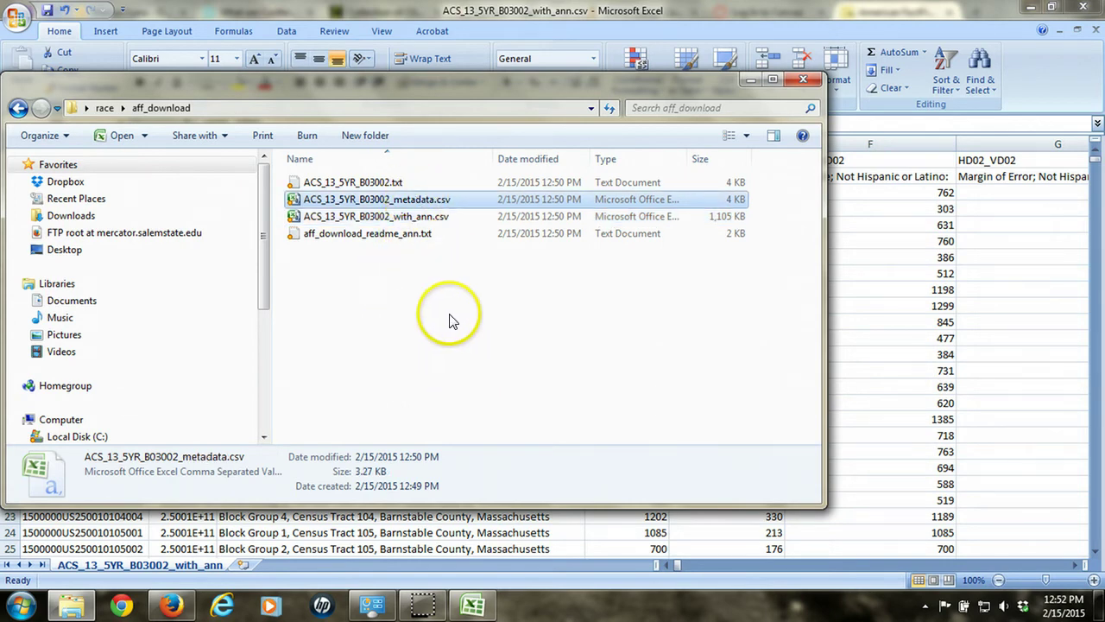
pyautogui.doubleClick(413, 207)
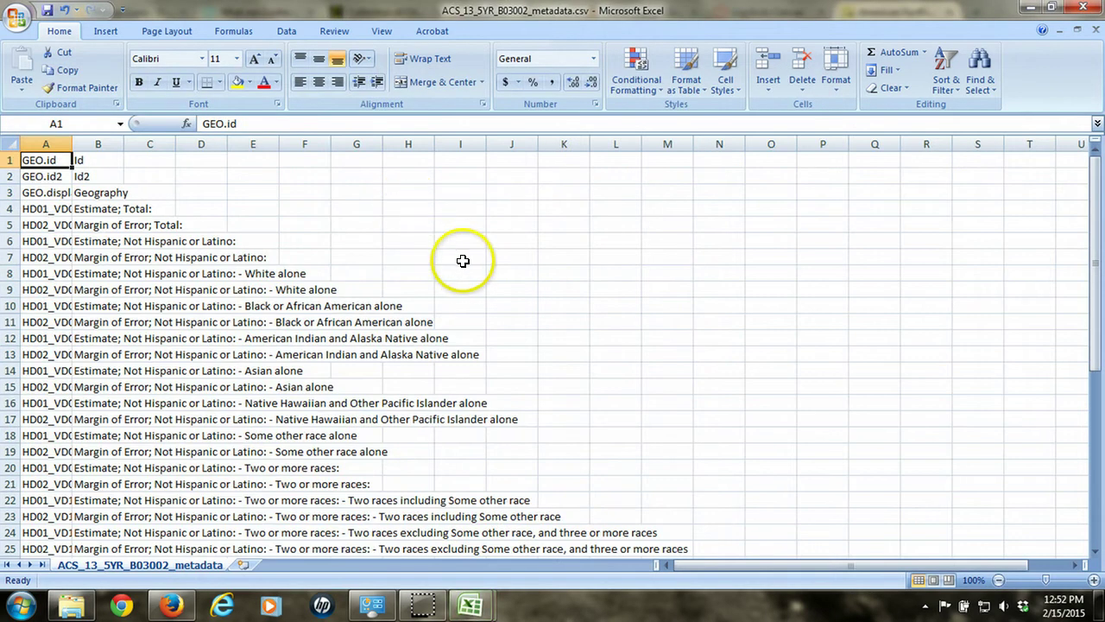
pyautogui.click(14, 143)
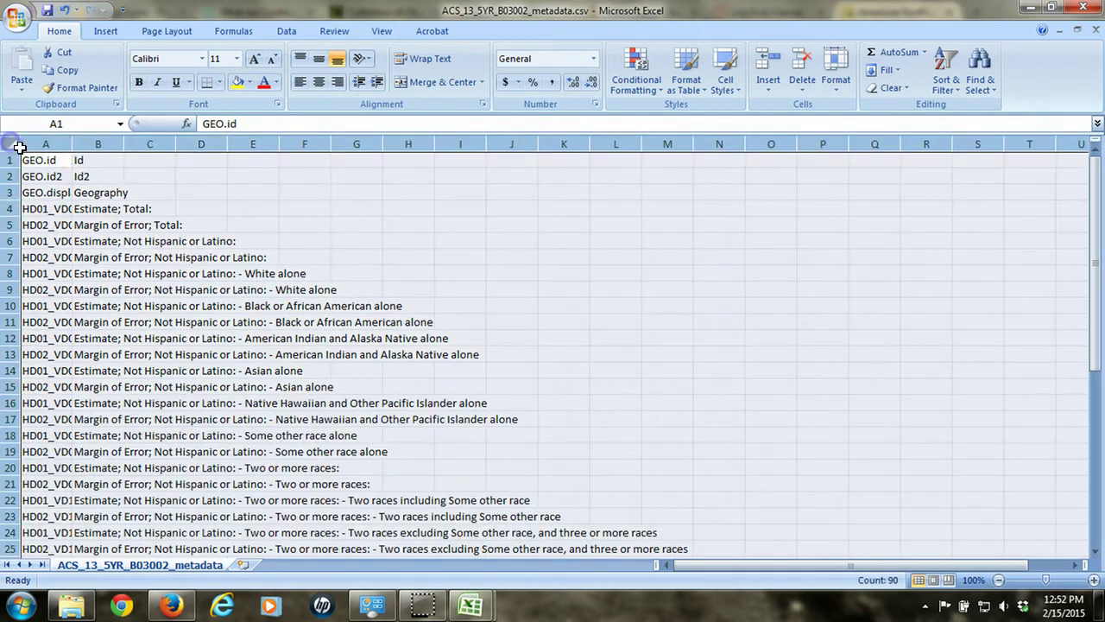
pyautogui.doubleClick(74, 143)
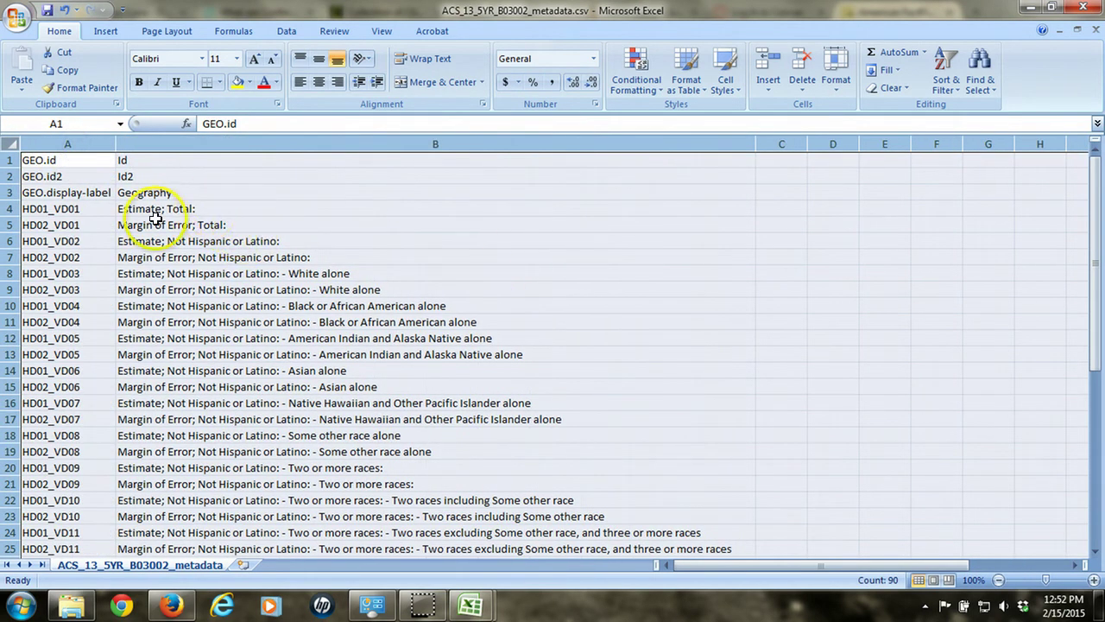
pyautogui.click(173, 273)
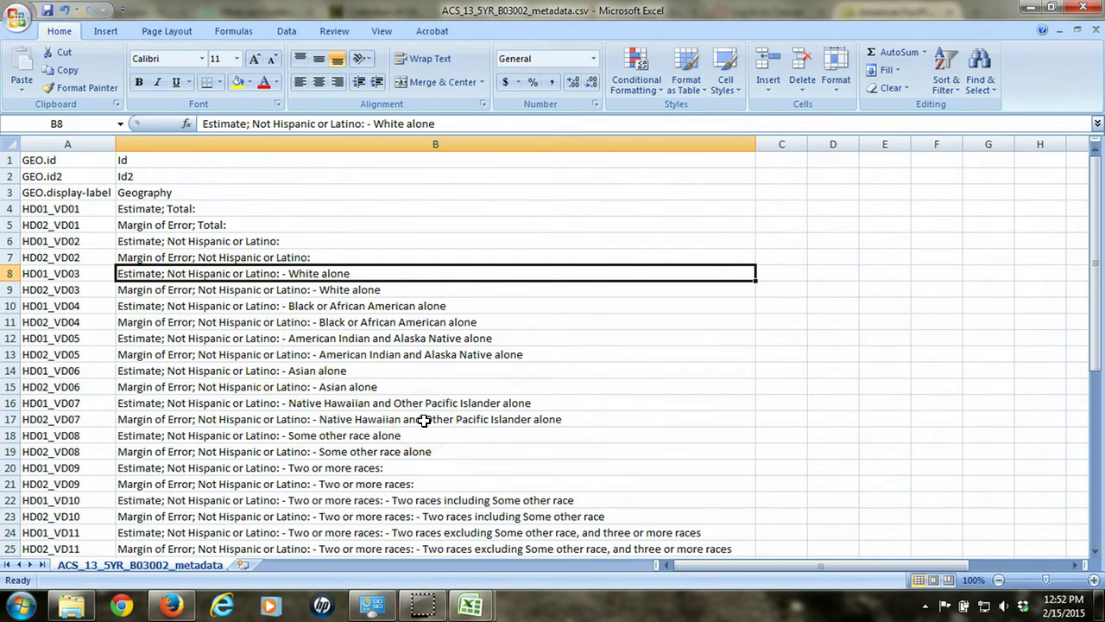
pyautogui.moveTo(472, 598)
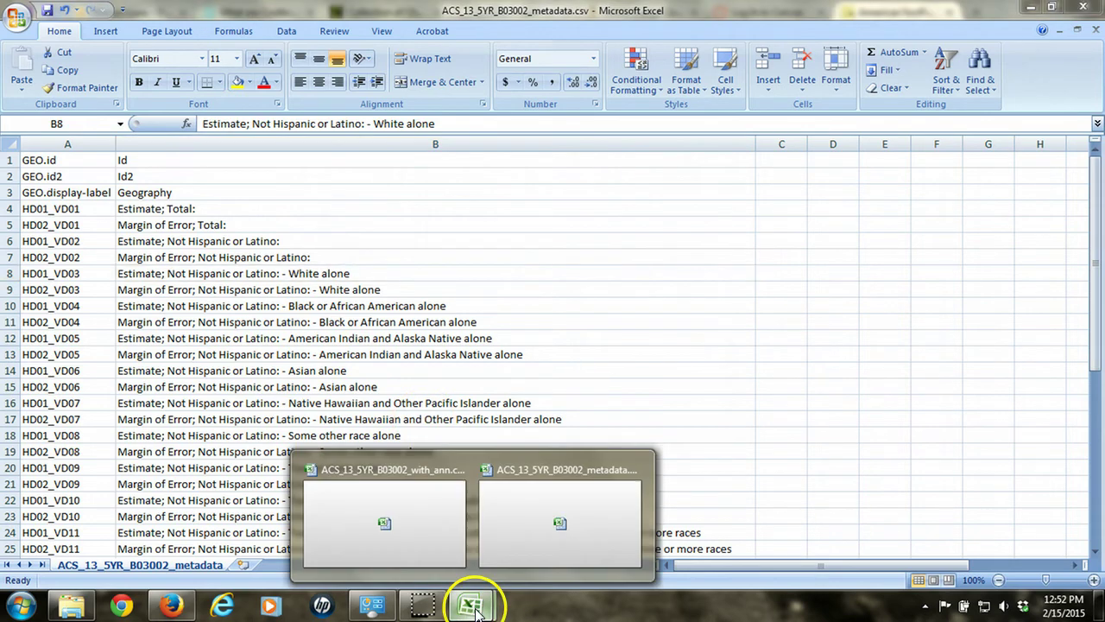
pyautogui.click(422, 549)
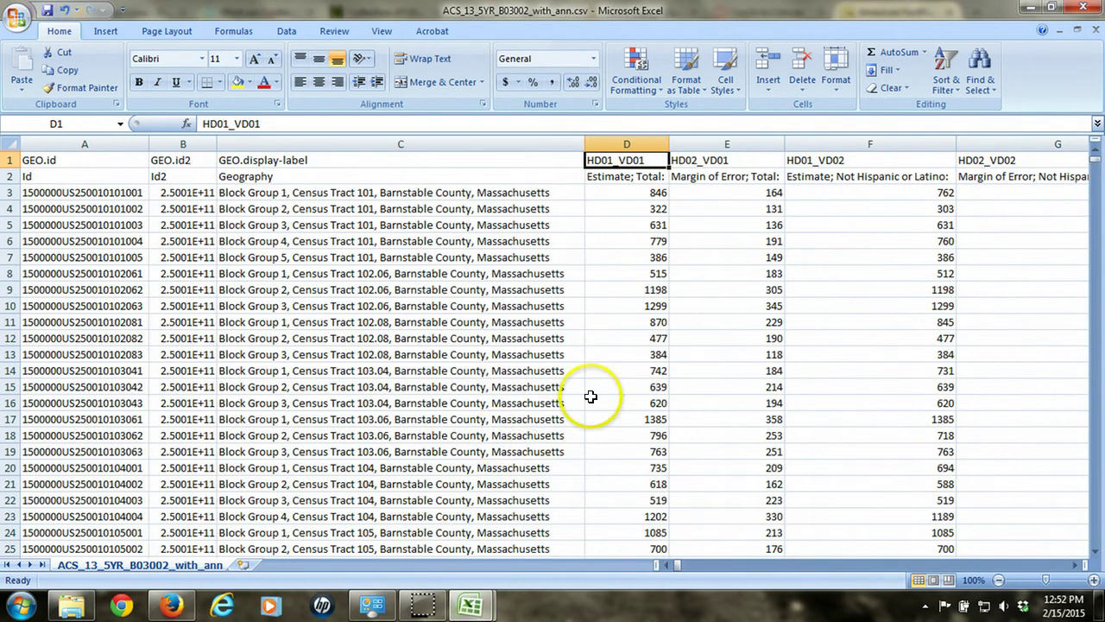